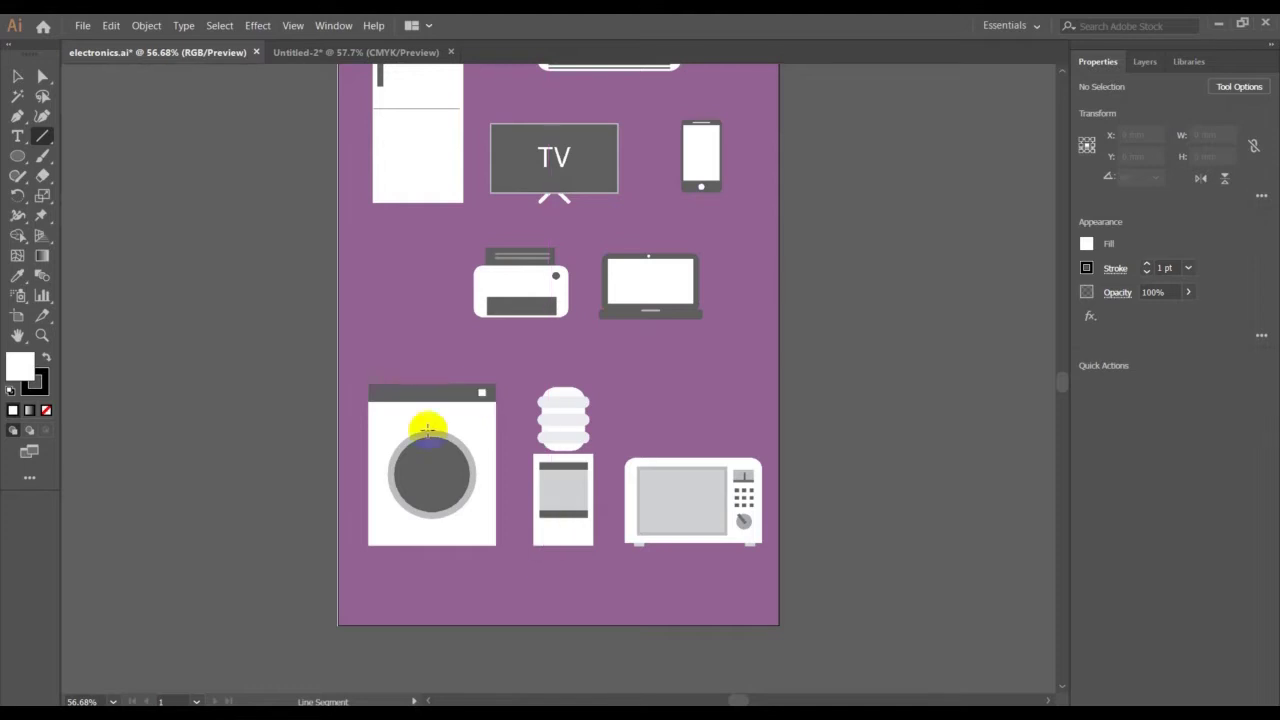
Make the Untitled-2 appliance document active instead of the electronics.ai reference
{"action": "left_click", "coordinate": [308, 55]}
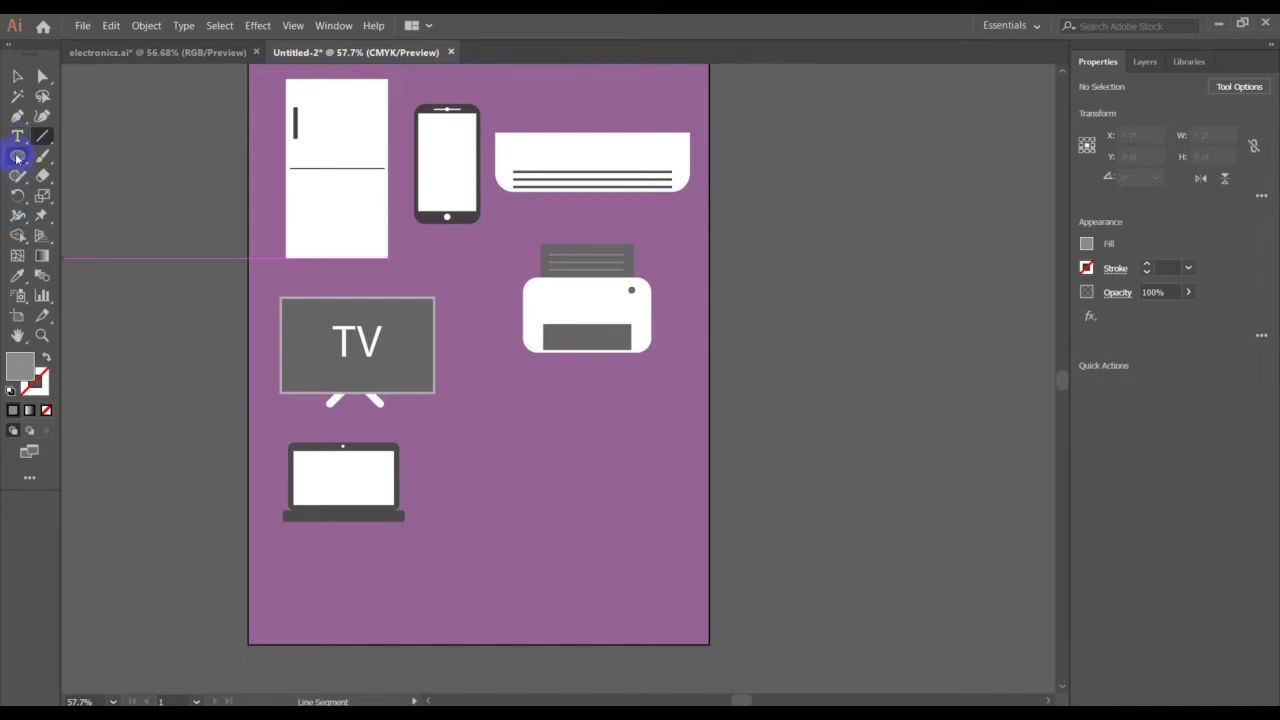
Draw a rectangle beside the laptop and fill it with the fridge's white
{"action": "left_click_drag", "start_coordinate": [17, 157], "coordinate": [40, 160]}
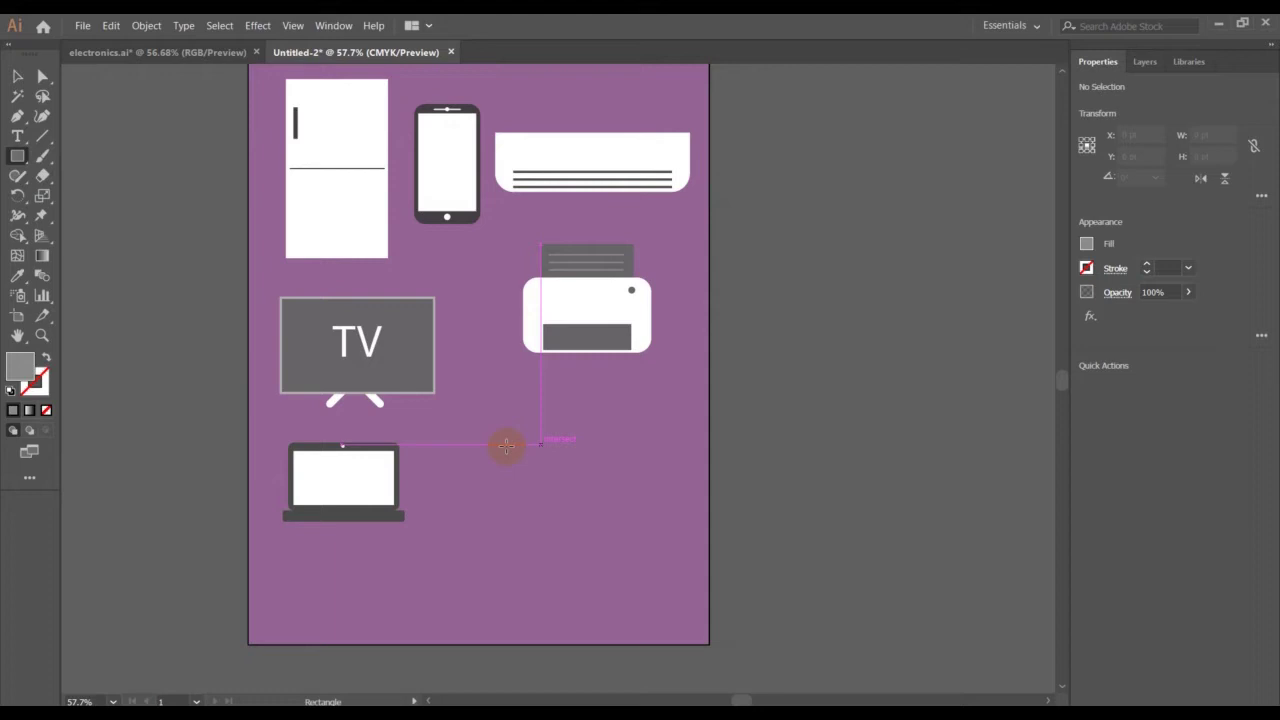
{"action": "left_click_drag", "start_coordinate": [466, 445], "coordinate": [572, 578]}
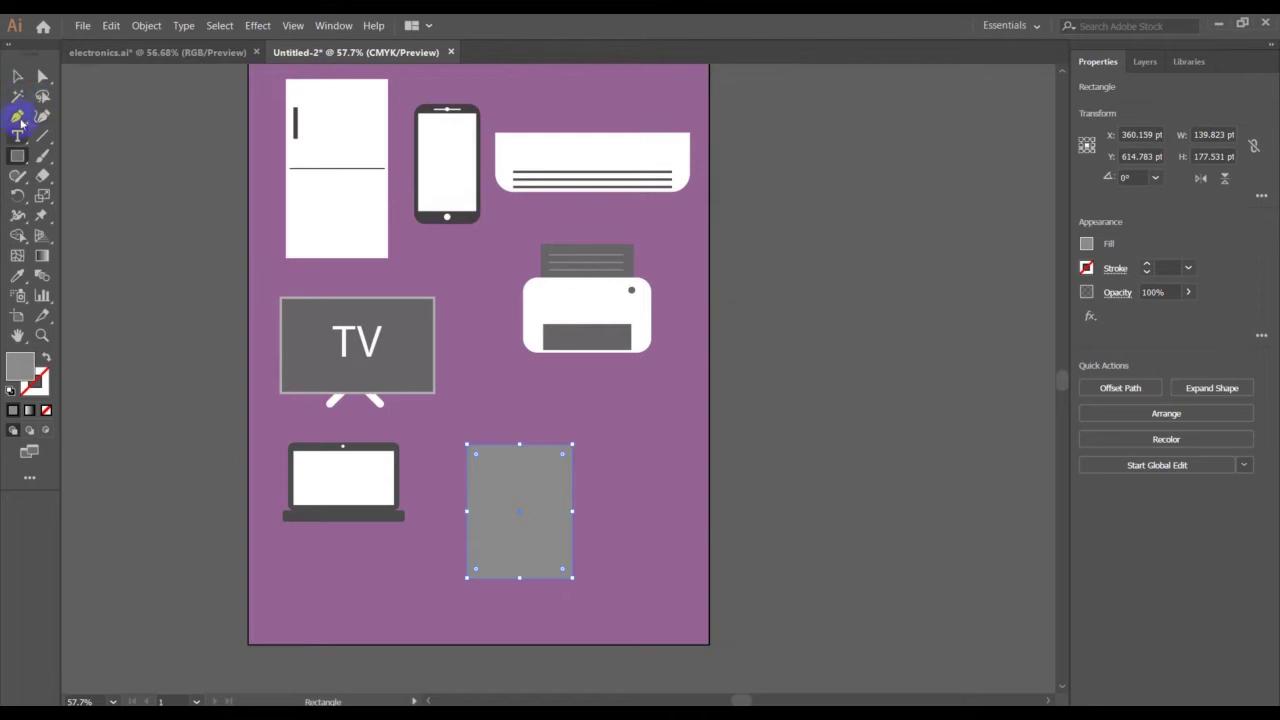
{"action": "left_click", "coordinate": [18, 276]}
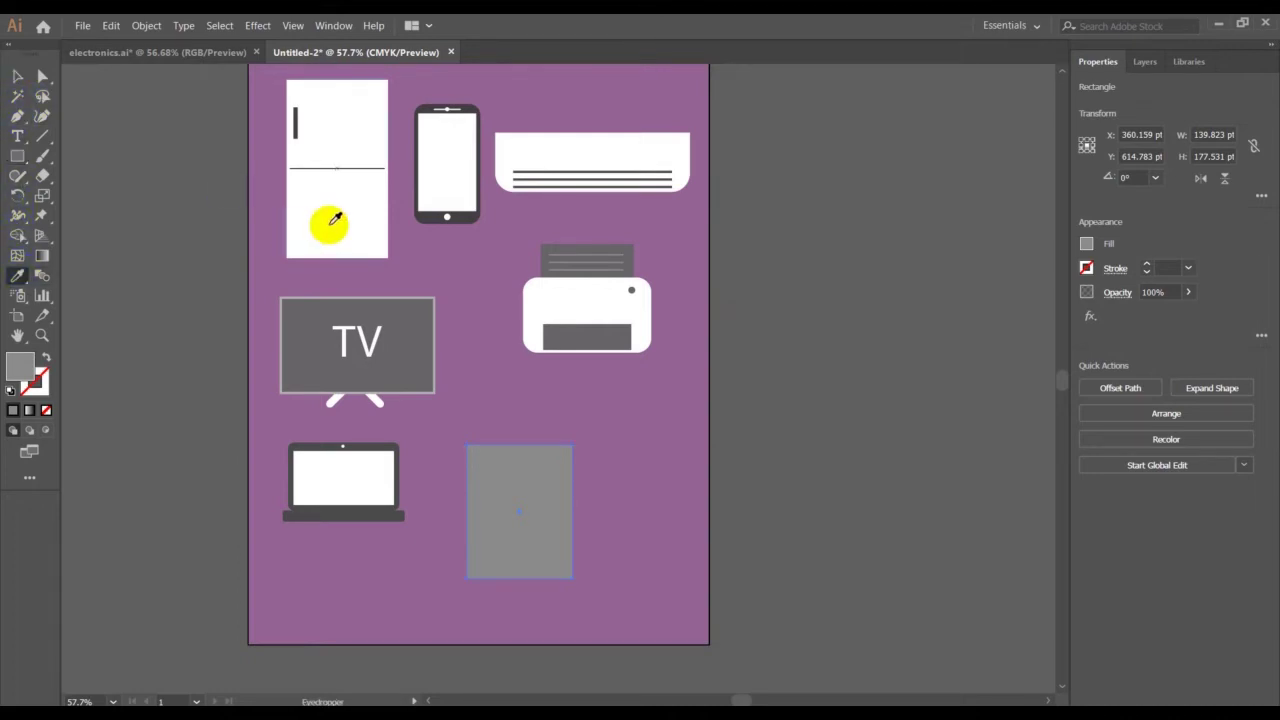
{"action": "left_click", "coordinate": [336, 222]}
Deselect the rectangle and compare with the electronics.ai reference before returning to Untitled-2
{"action": "left_click", "coordinate": [18, 76]}
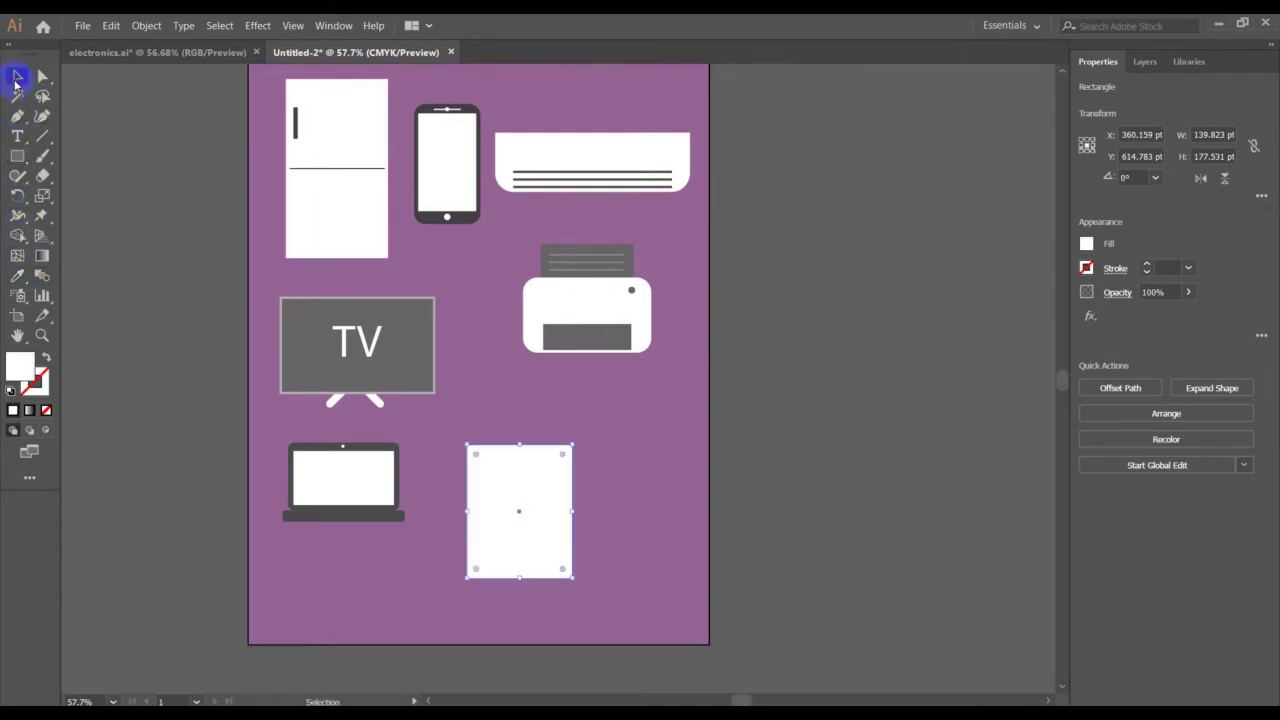
{"action": "left_click", "coordinate": [680, 491]}
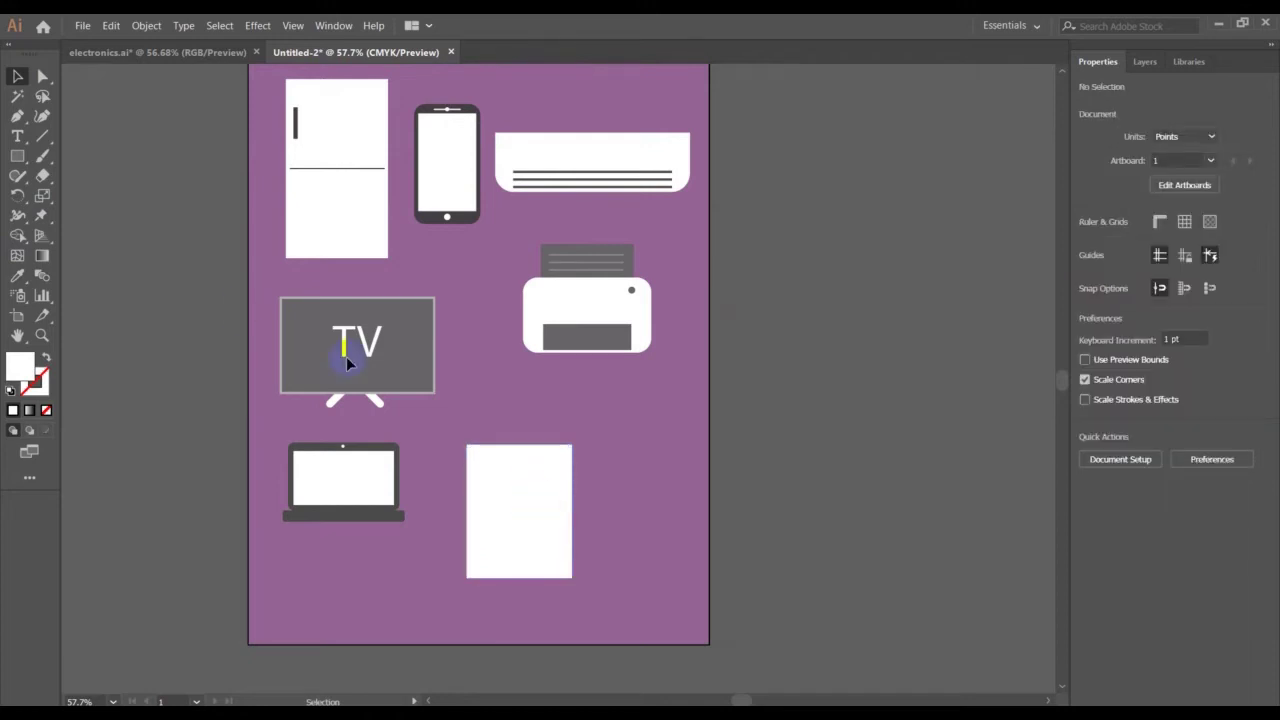
{"action": "left_click", "coordinate": [150, 52]}
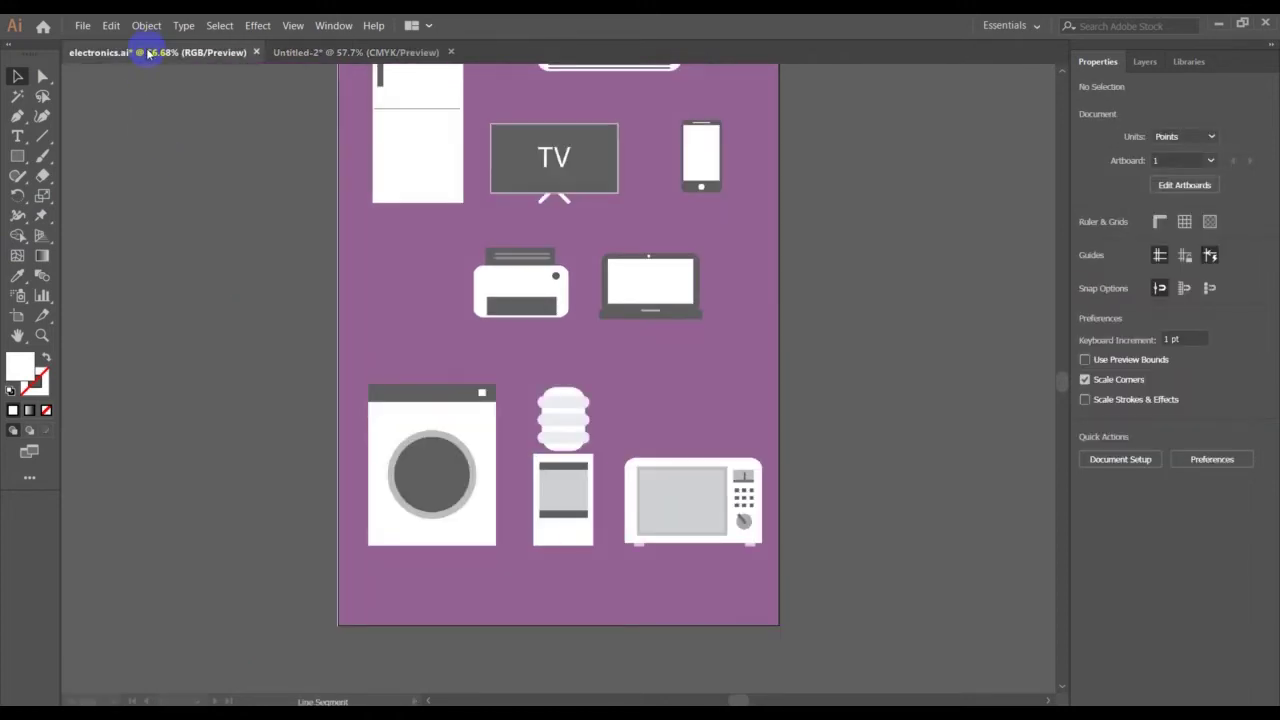
{"action": "left_click", "coordinate": [310, 52]}
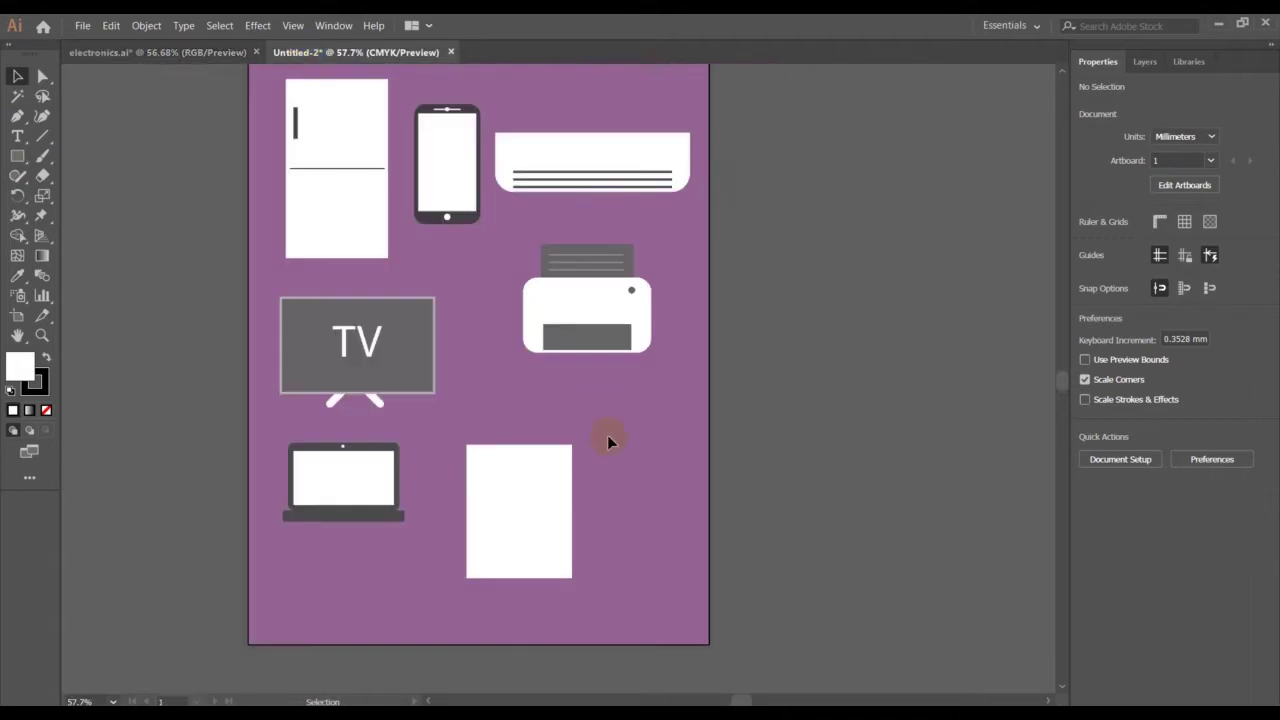
Paste a copy of the body rectangle in front and shrink it into a thin top strip
{"action": "left_click", "coordinate": [530, 487]}
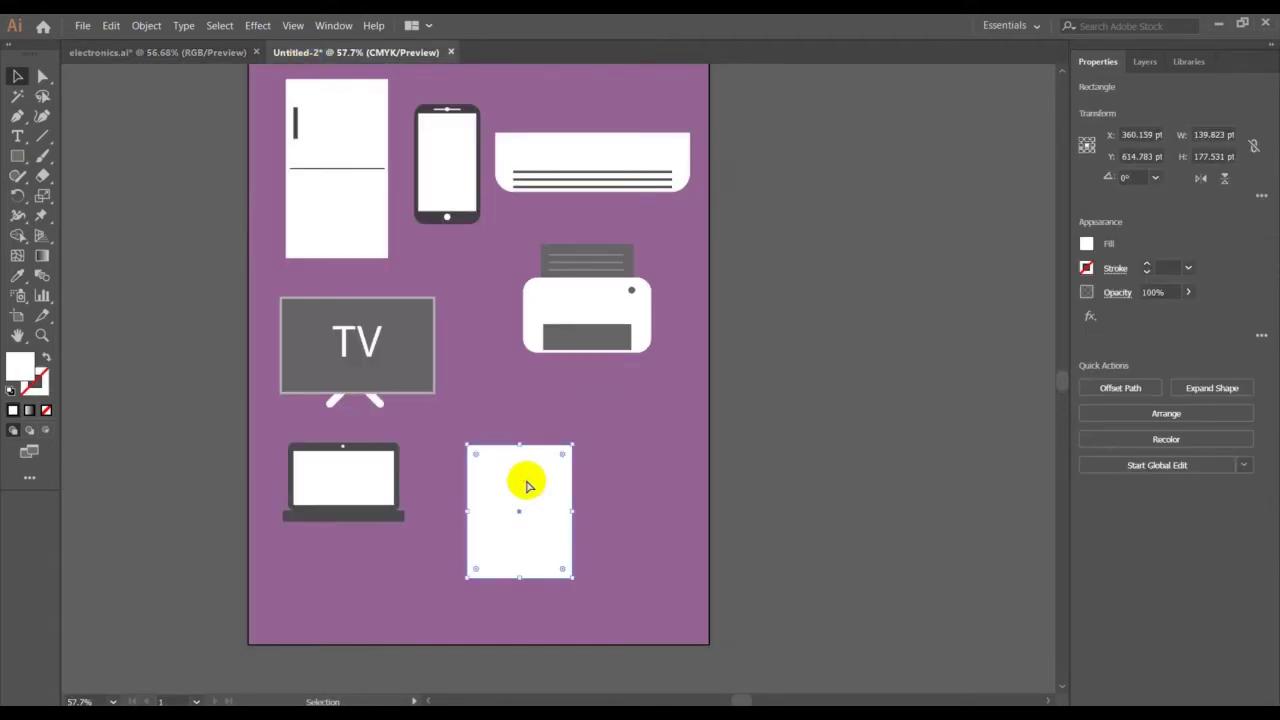
{"action": "key", "text": "a"}
{"action": "key", "text": "v"}
{"action": "left_click_drag", "start_coordinate": [521, 573], "coordinate": [513, 463]}
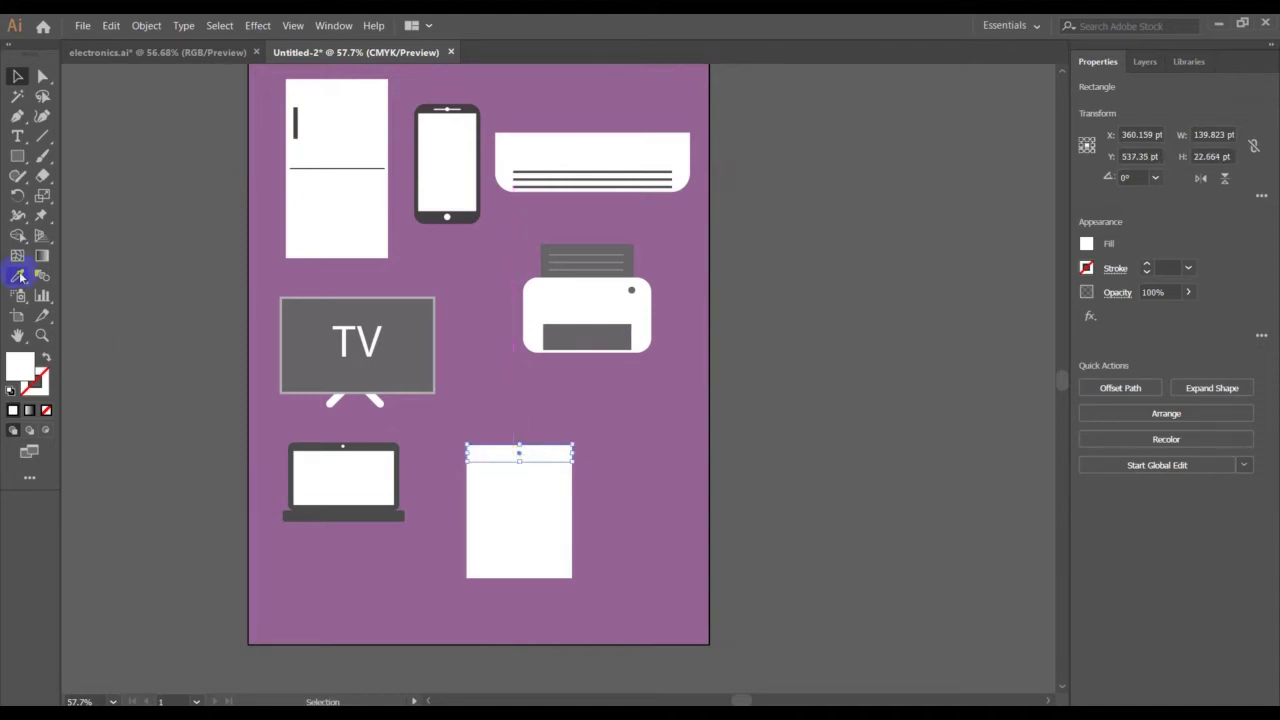
Fill the top strip with the TV's grey, remove its stroke, and deselect
{"action": "key", "text": "i"}
{"action": "left_click", "coordinate": [408, 340]}
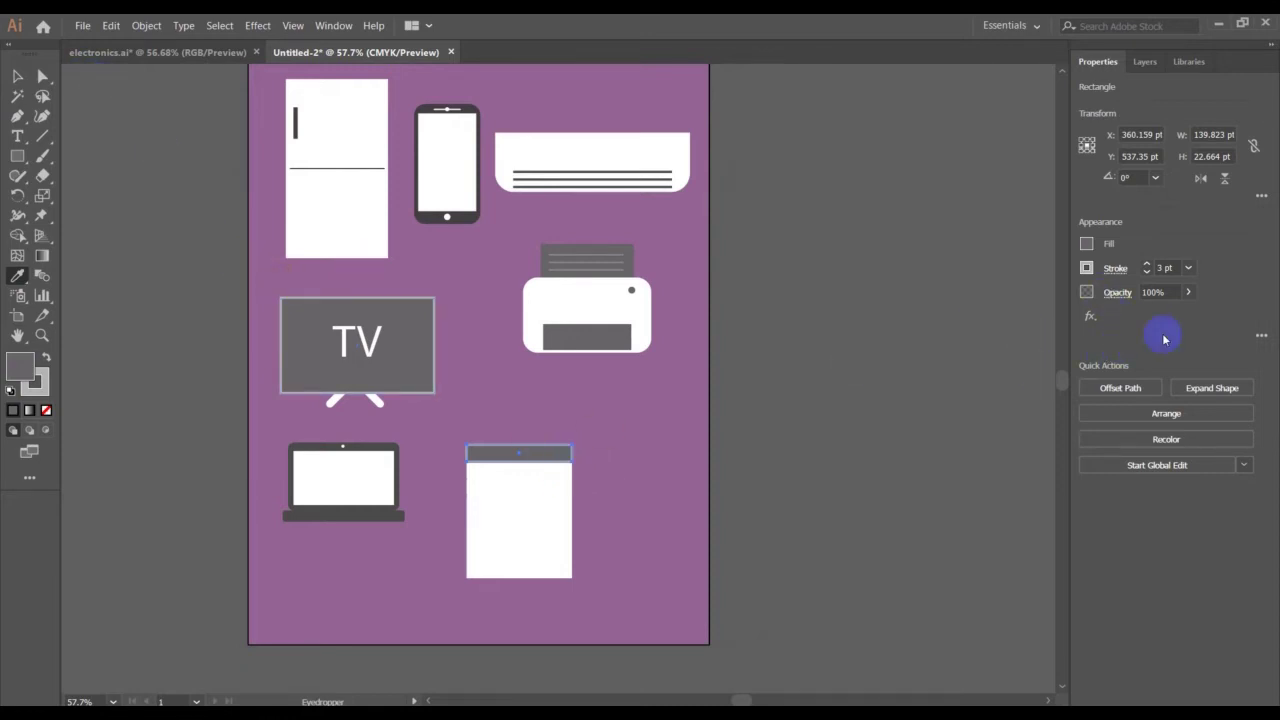
{"action": "left_click", "coordinate": [1147, 273]}
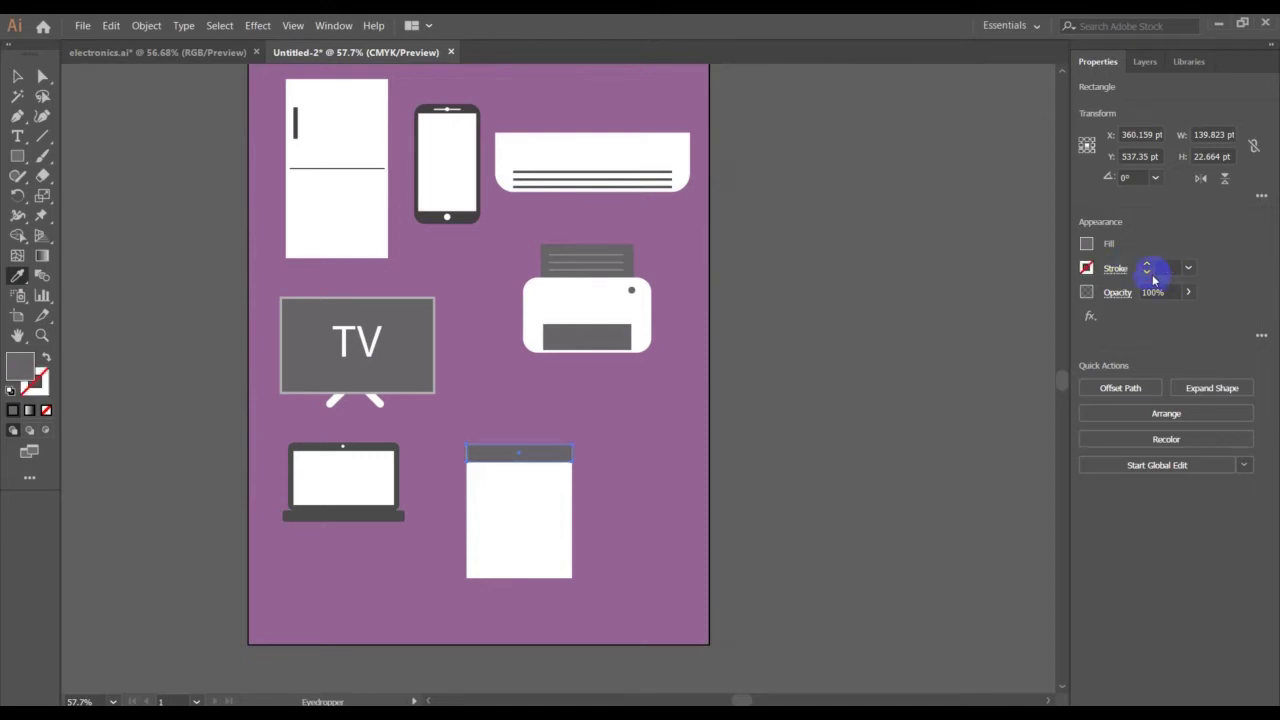
{"action": "left_click", "coordinate": [17, 78]}
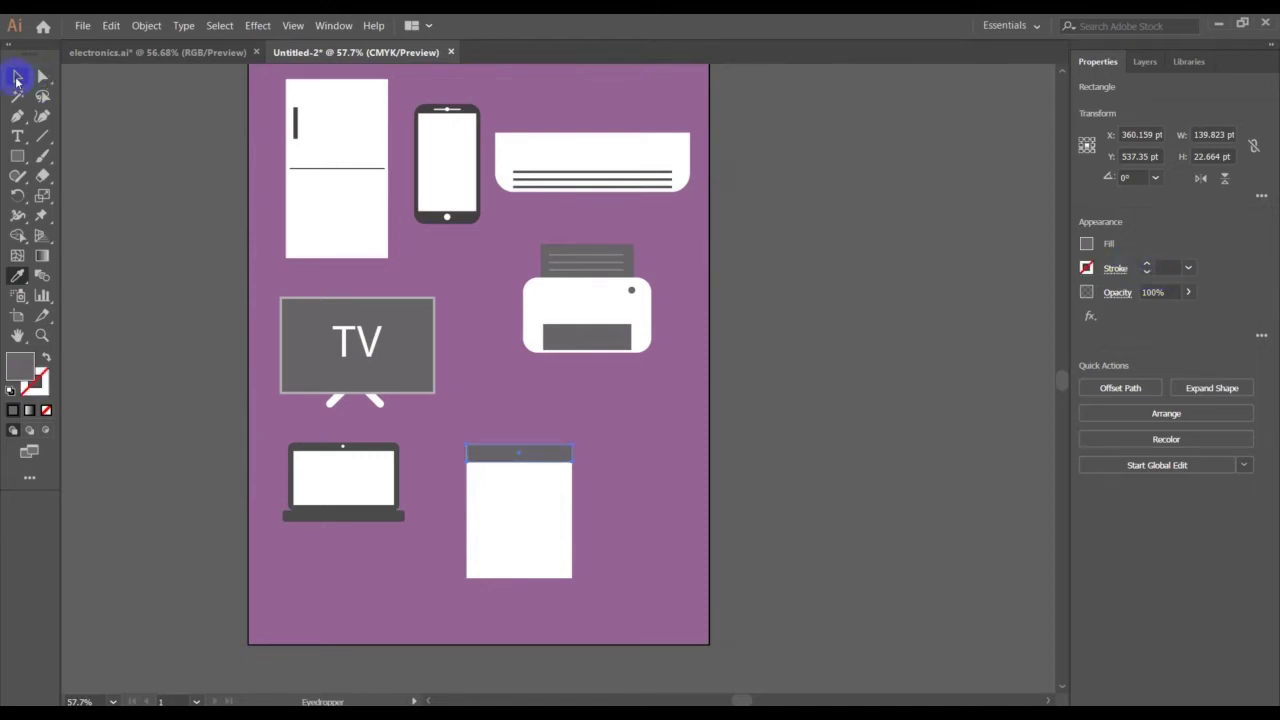
{"action": "left_click", "coordinate": [163, 196]}
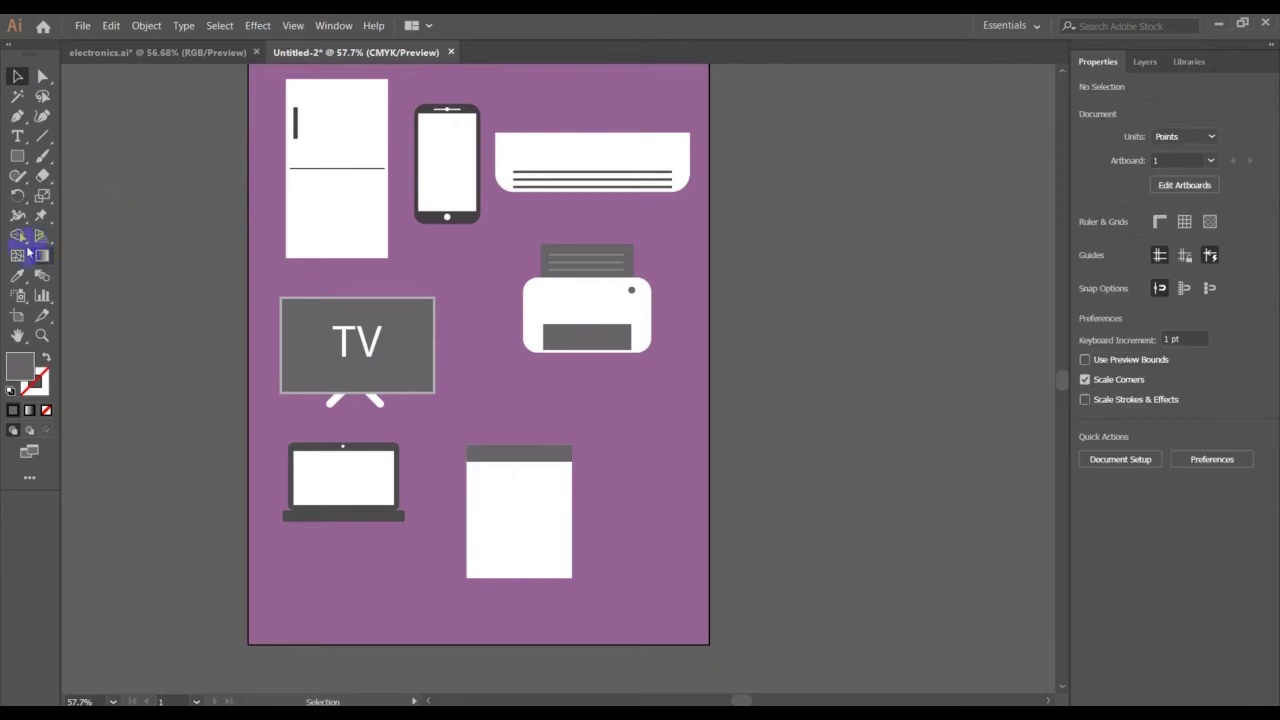
Draw a circle on the washing machine body below the top bar
{"action": "left_click_drag", "start_coordinate": [18, 155], "coordinate": [95, 192]}
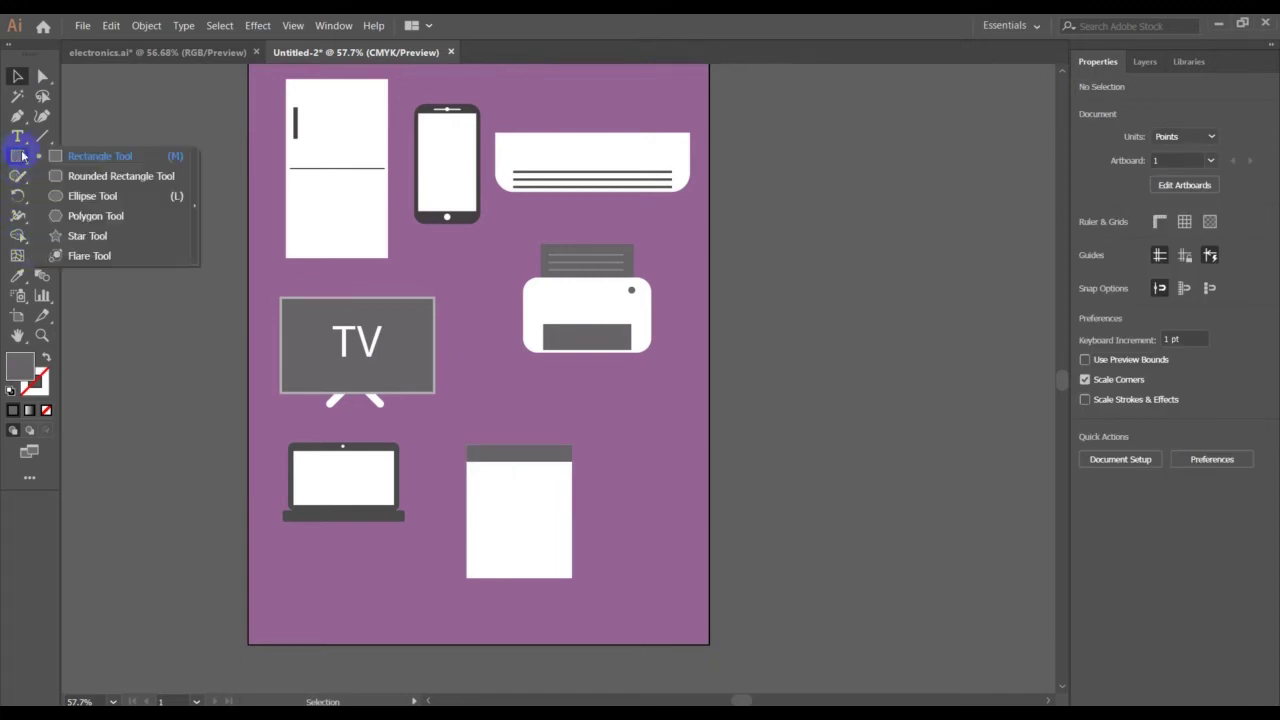
{"action": "left_click", "coordinate": [95, 192]}
{"action": "left_click", "coordinate": [489, 487]}
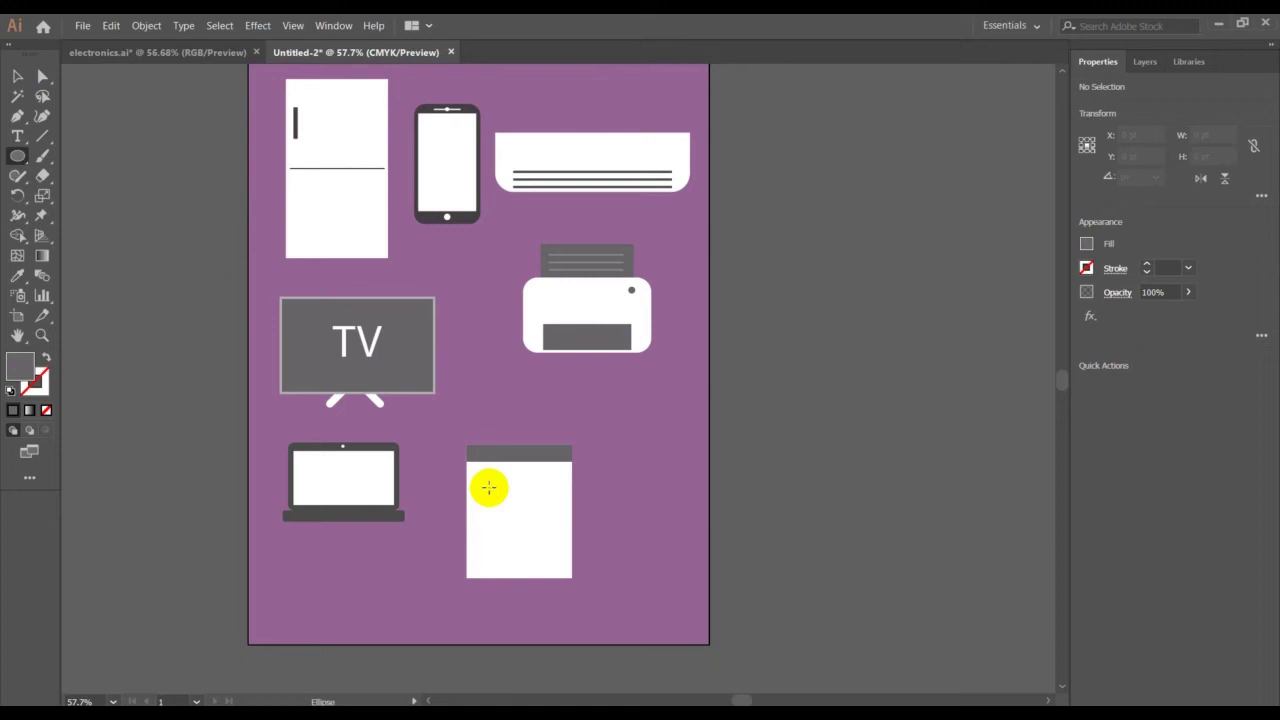
{"action": "mouse_move", "coordinate": [489, 487]}
{"action": "left_mouse_down"}
{"action": "mouse_move", "coordinate": [563, 552]}
{"action": "mouse_move", "coordinate": [553, 527]}
{"action": "left_mouse_up"}
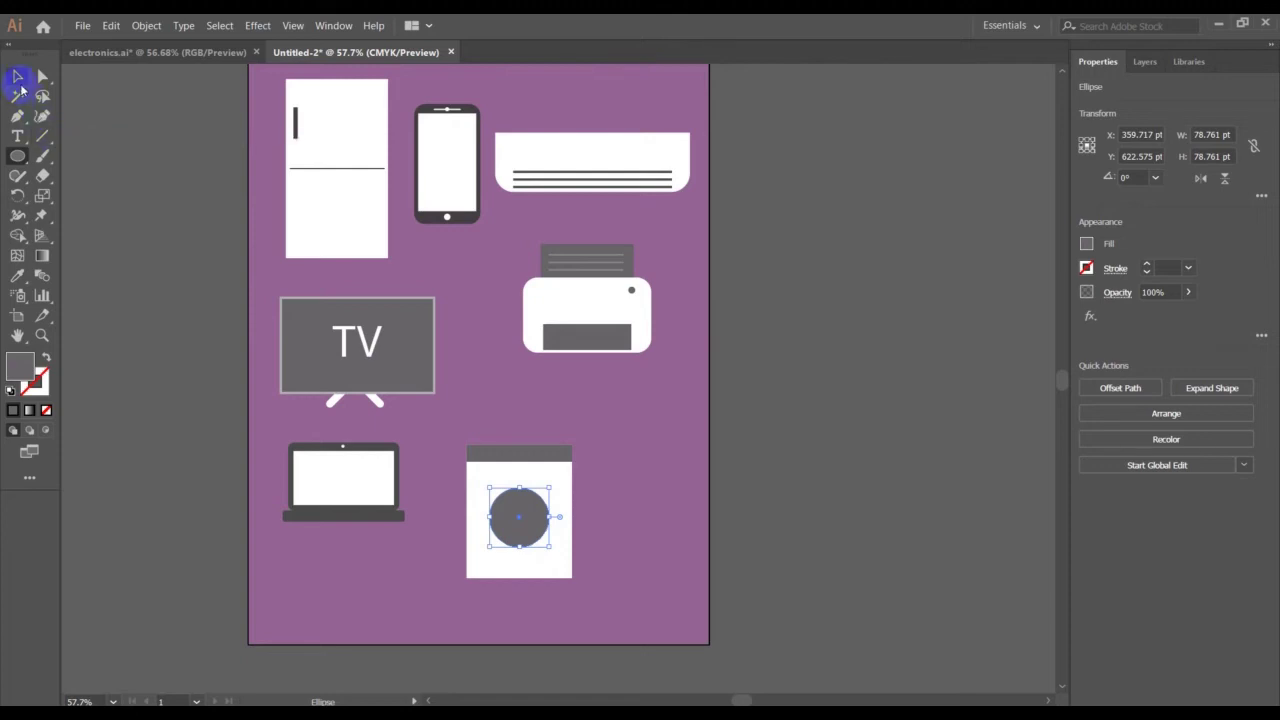
Centre the window circle horizontally on the body, then deselect everything
{"action": "left_click", "coordinate": [18, 77]}
{"action": "left_click", "coordinate": [523, 527]}
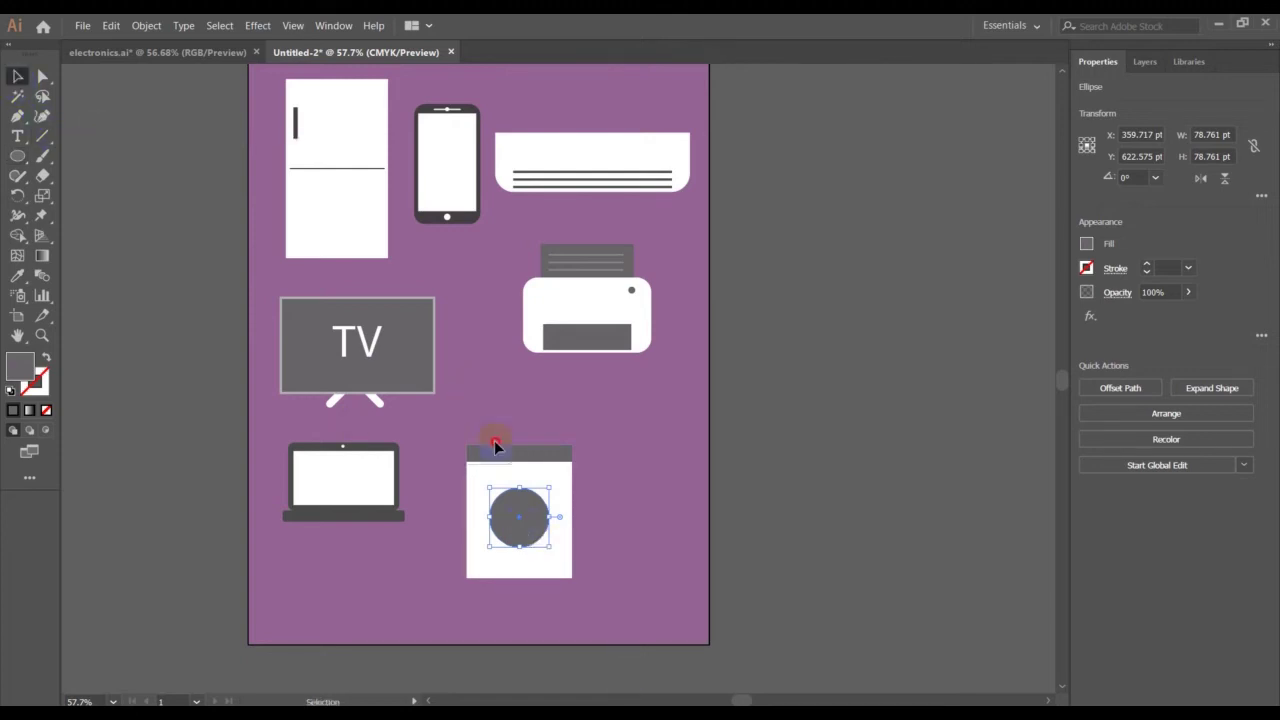
{"action": "left_click", "coordinate": [519, 455], "text": "shift"}
{"action": "left_click", "coordinate": [1143, 386]}
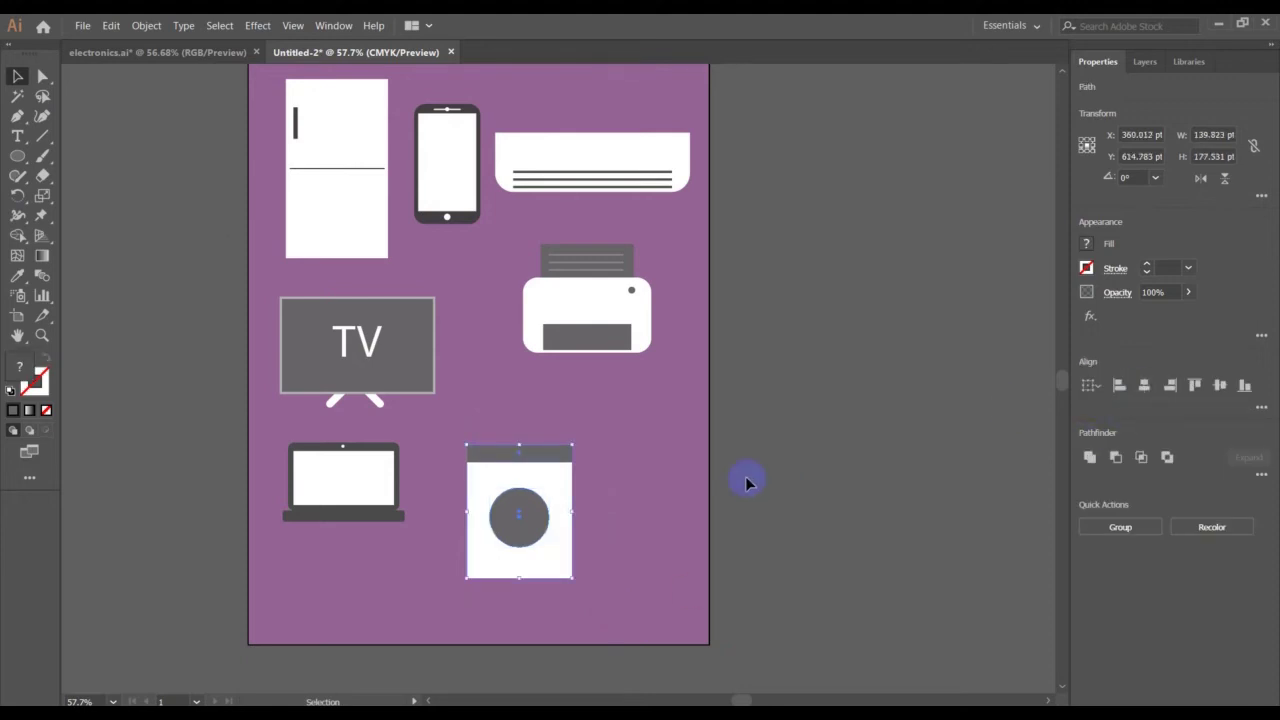
{"action": "left_click", "coordinate": [540, 530]}
{"action": "left_click", "coordinate": [667, 528]}
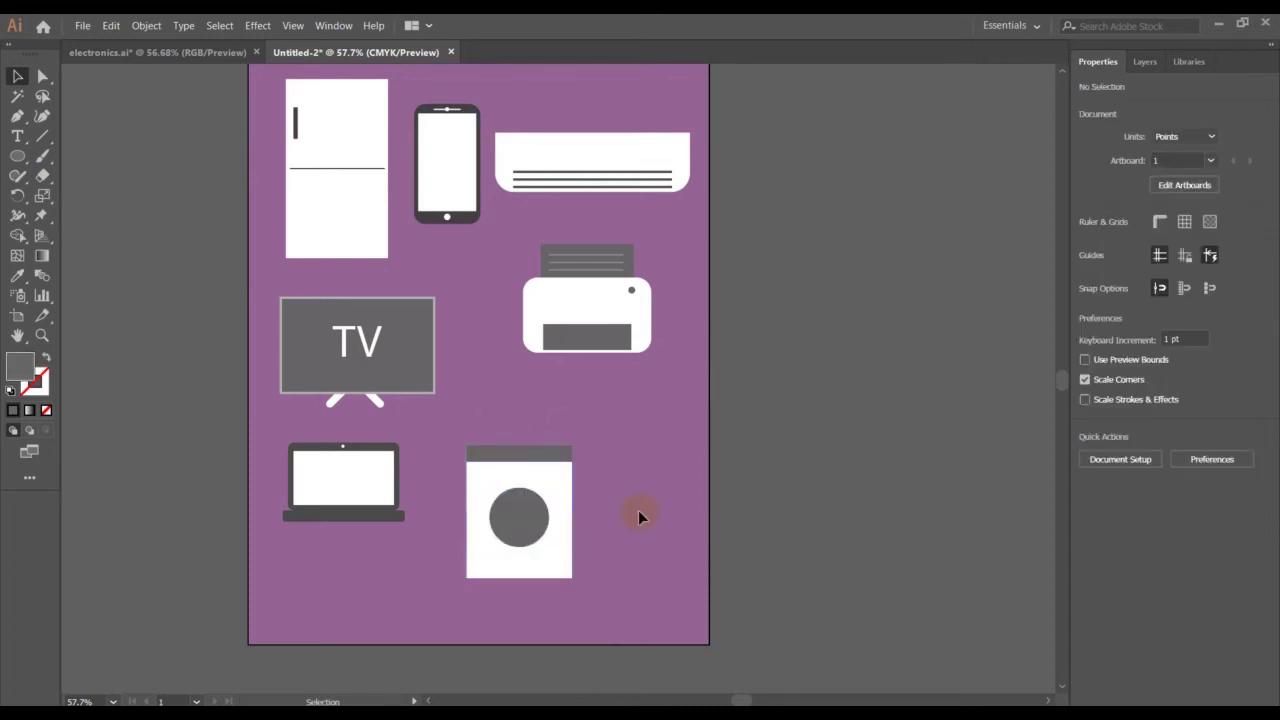
Enlarge the window circle and fill it with the laptop screen's white
{"action": "left_click", "coordinate": [498, 501]}
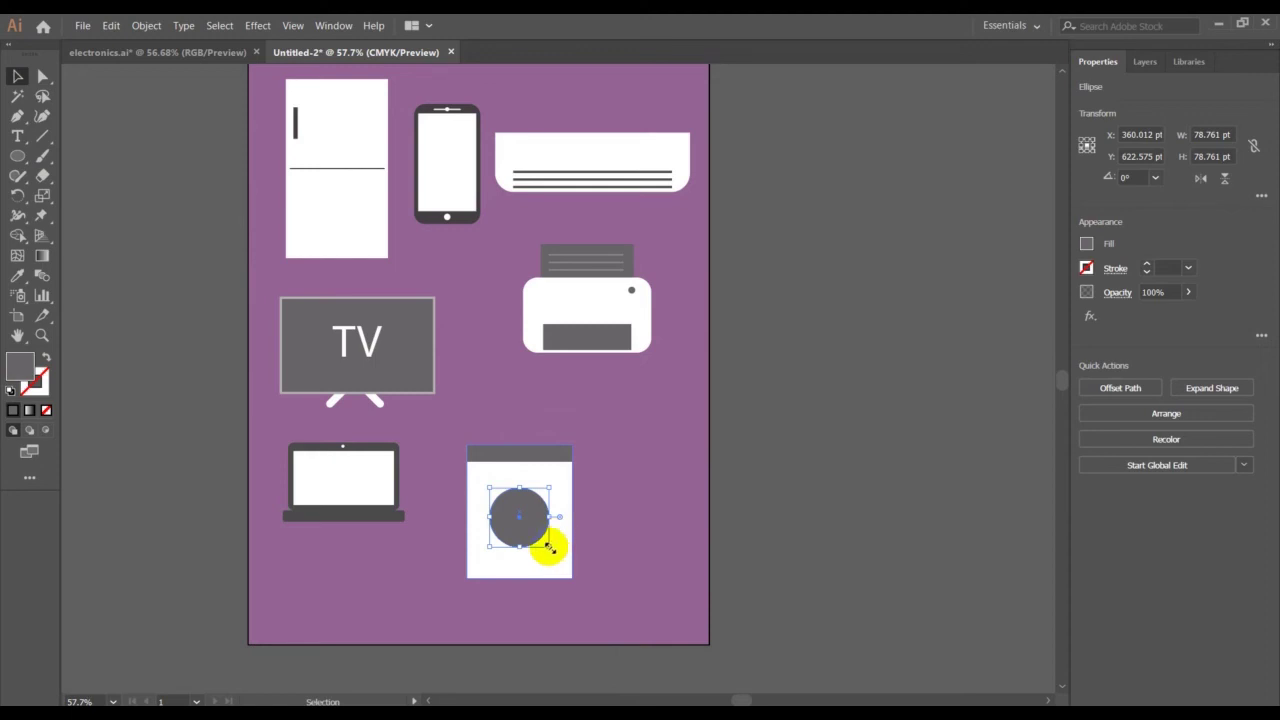
{"action": "left_click_drag", "start_coordinate": [549, 547], "coordinate": [560, 555]}
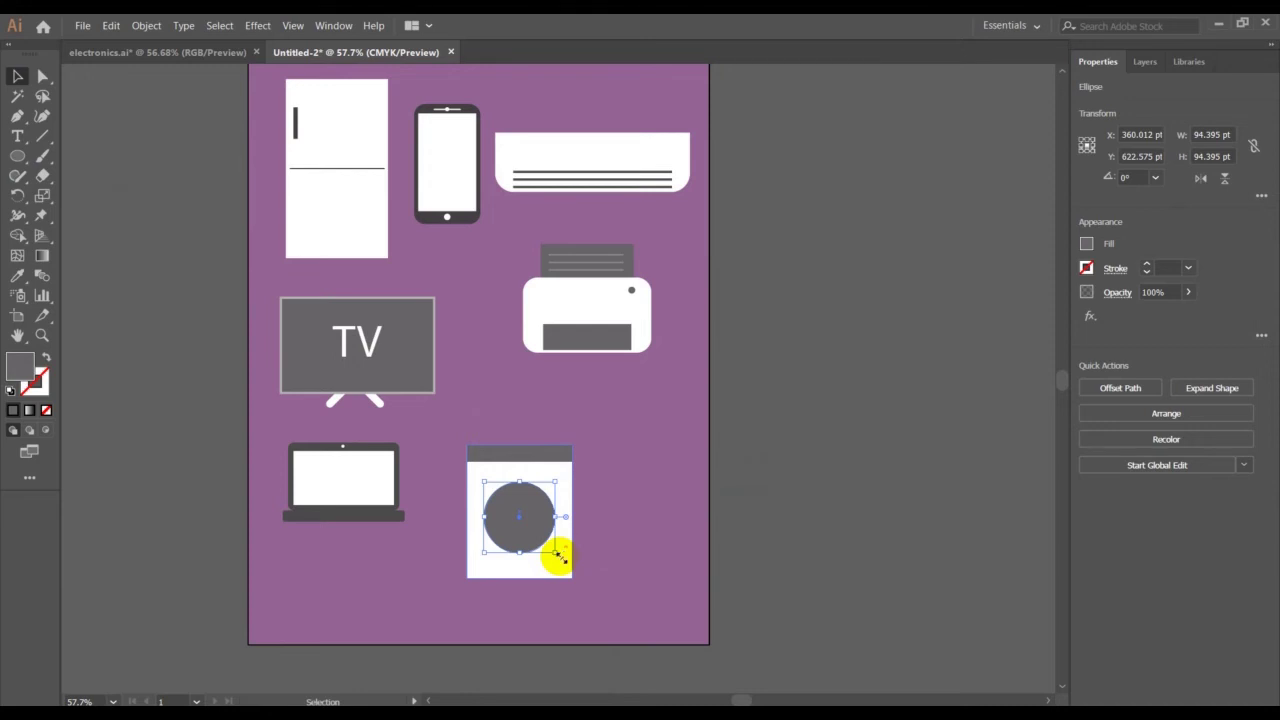
{"action": "left_click", "coordinate": [18, 275]}
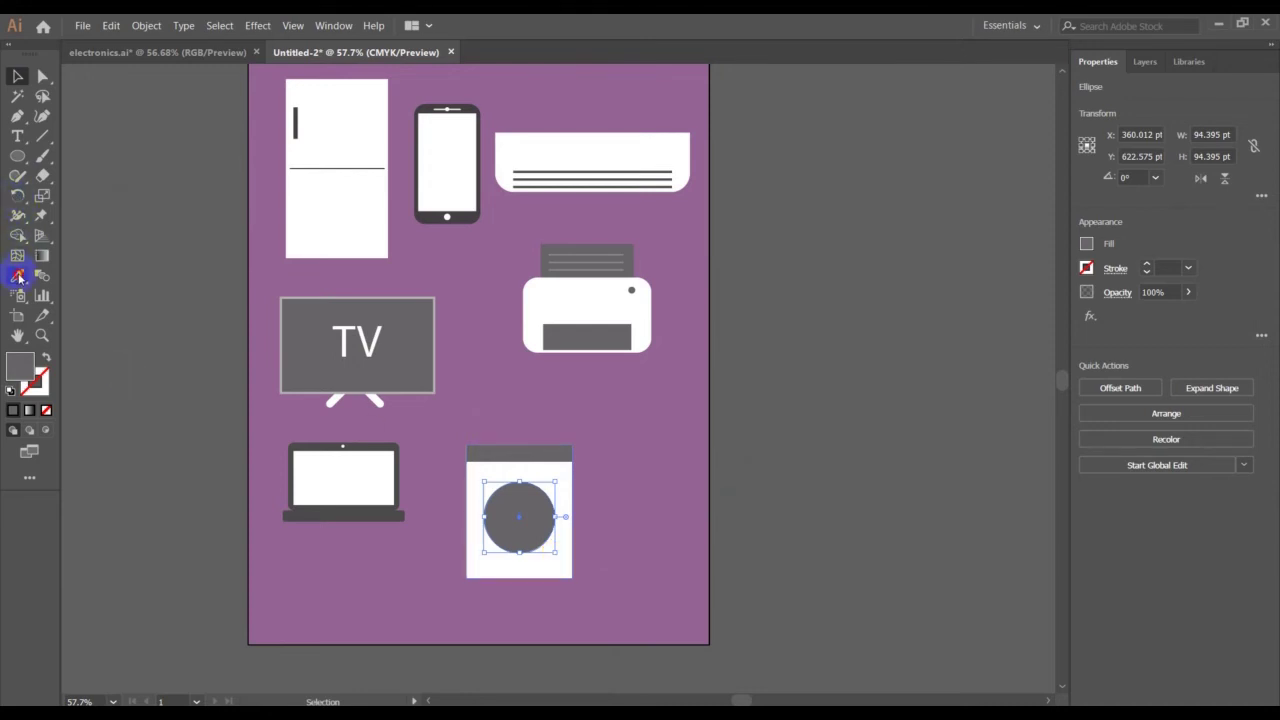
{"action": "left_click", "coordinate": [330, 470]}
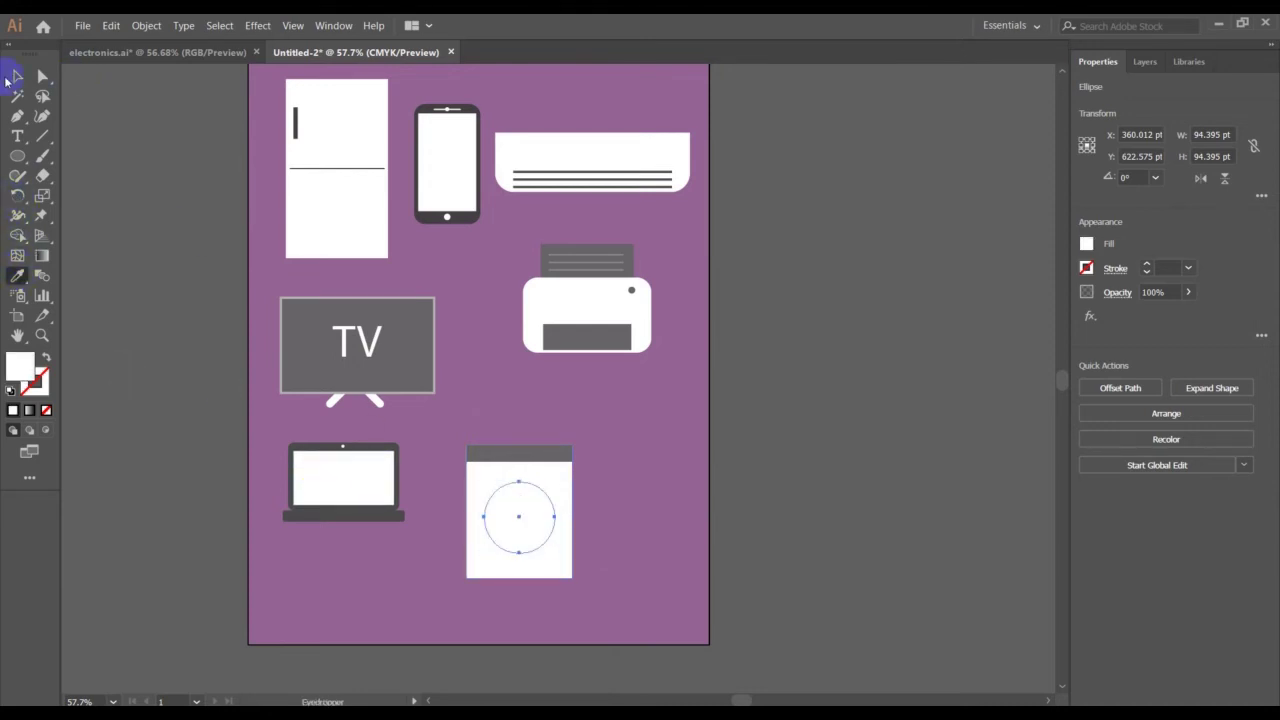
{"action": "left_click", "coordinate": [531, 545]}
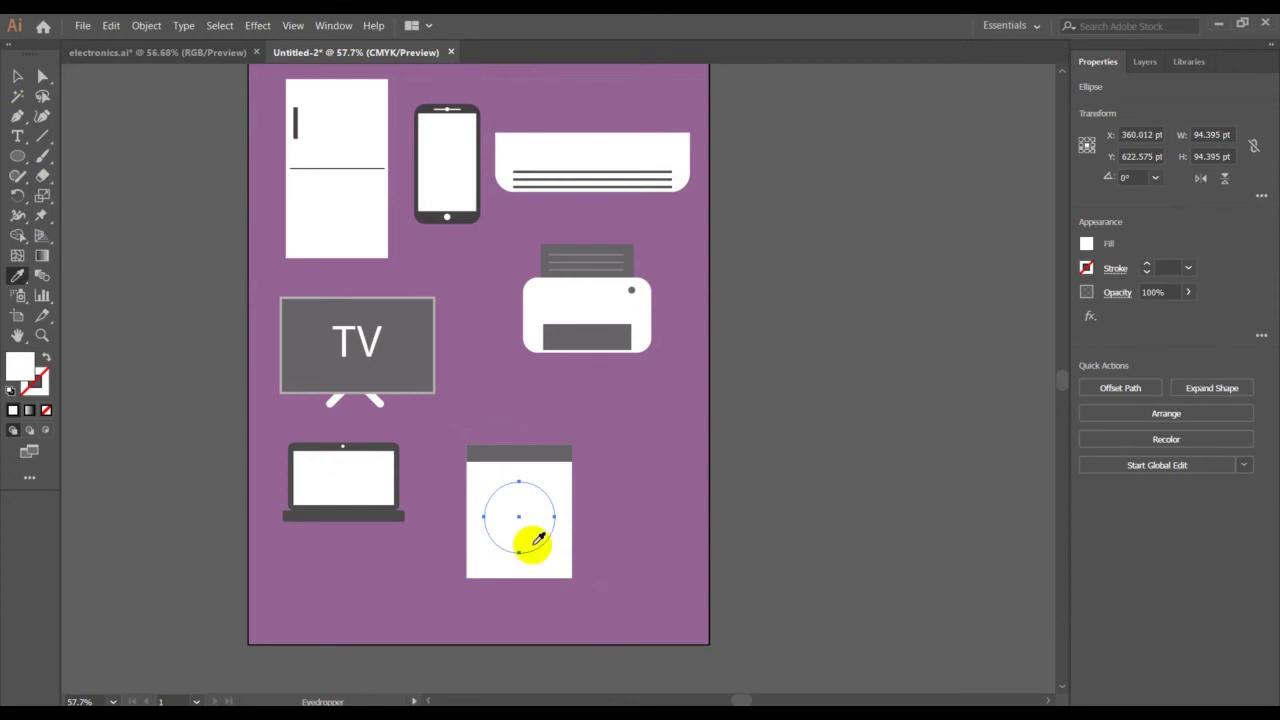
Move the dark ellipse above the larger one in Layers and give the larger one the printer paper's grey
{"action": "left_click", "coordinate": [1148, 62]}
{"action": "left_click", "coordinate": [1192, 122]}
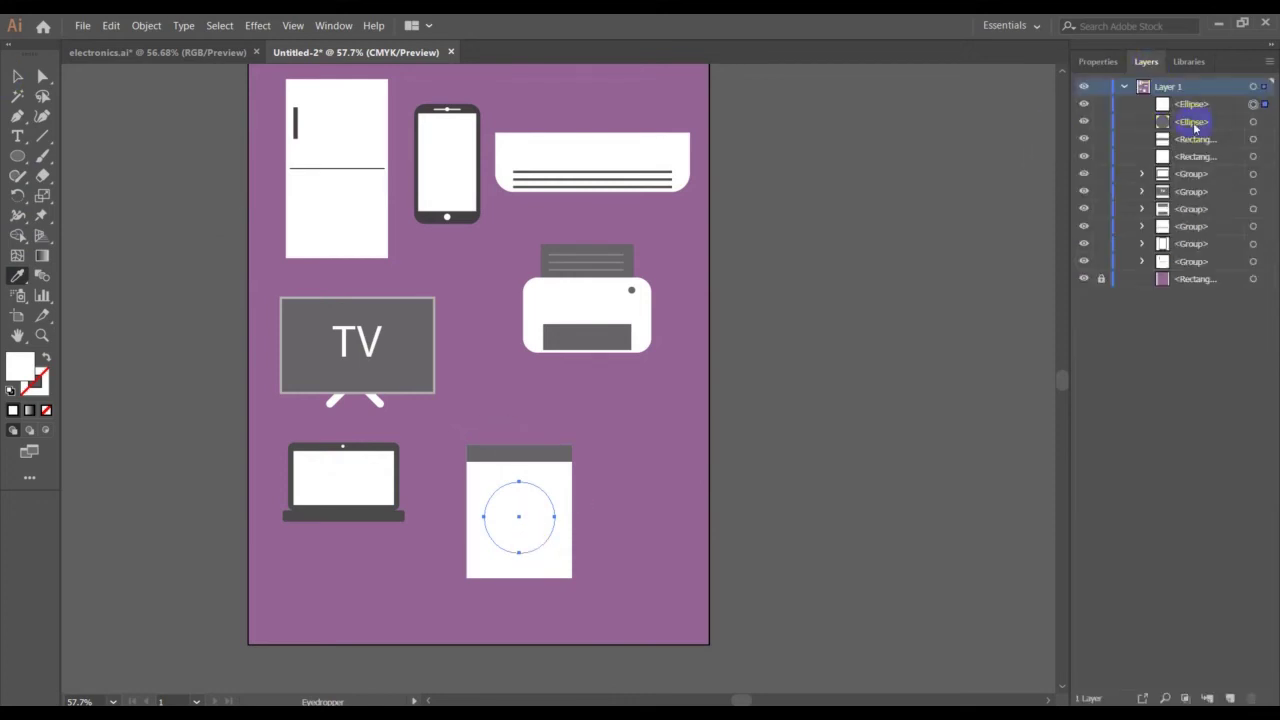
{"action": "left_click", "coordinate": [1197, 126]}
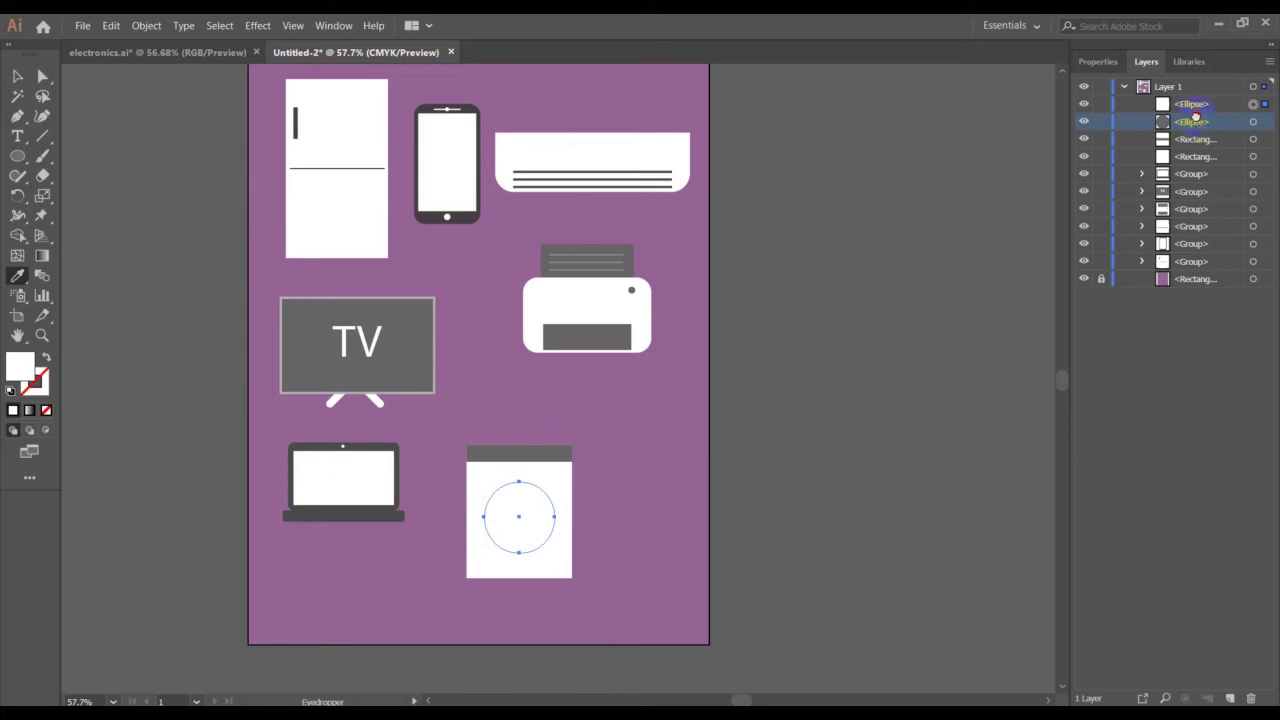
{"action": "left_click_drag", "start_coordinate": [1196, 120], "coordinate": [1200, 100]}
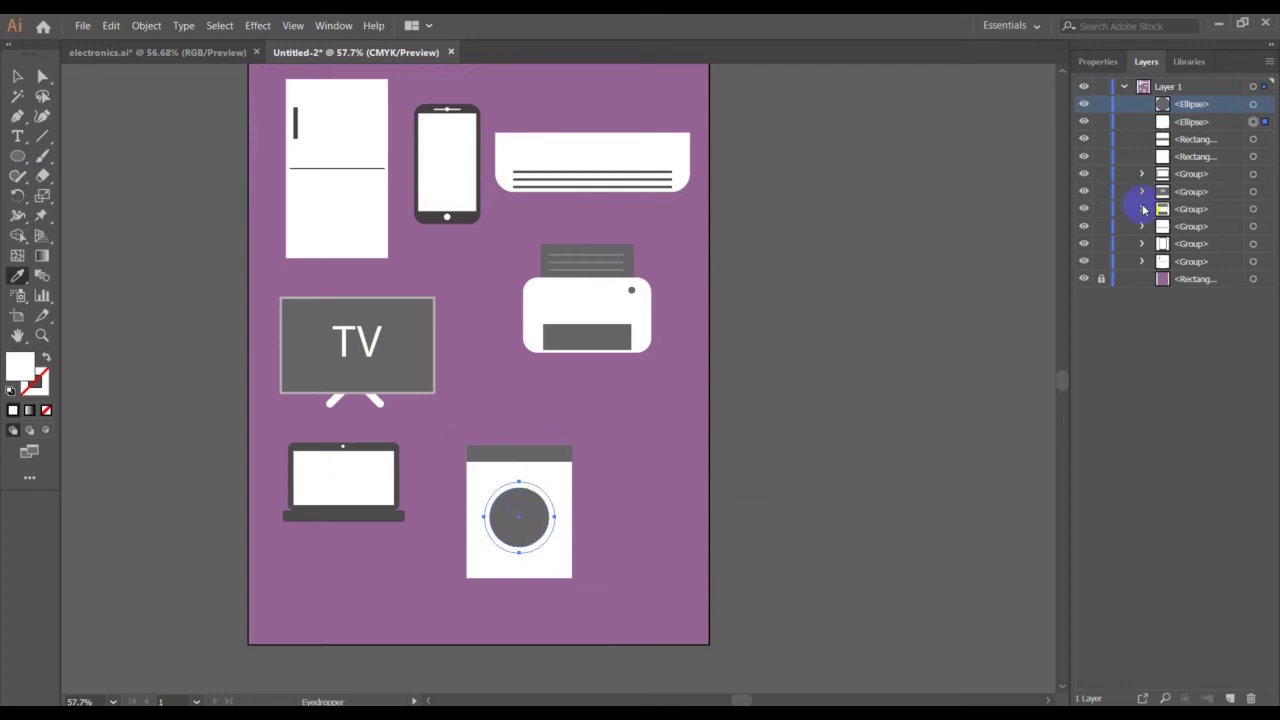
{"action": "left_click", "coordinate": [1192, 122]}
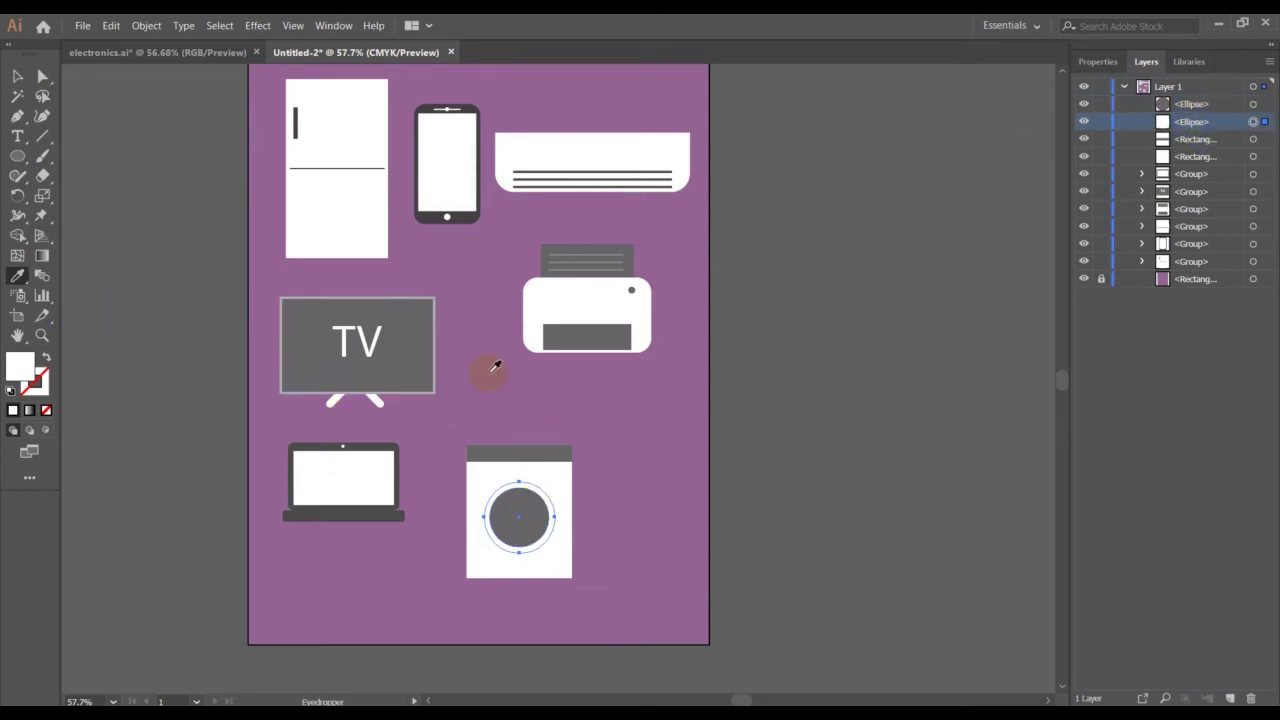
{"action": "left_click", "coordinate": [576, 256]}
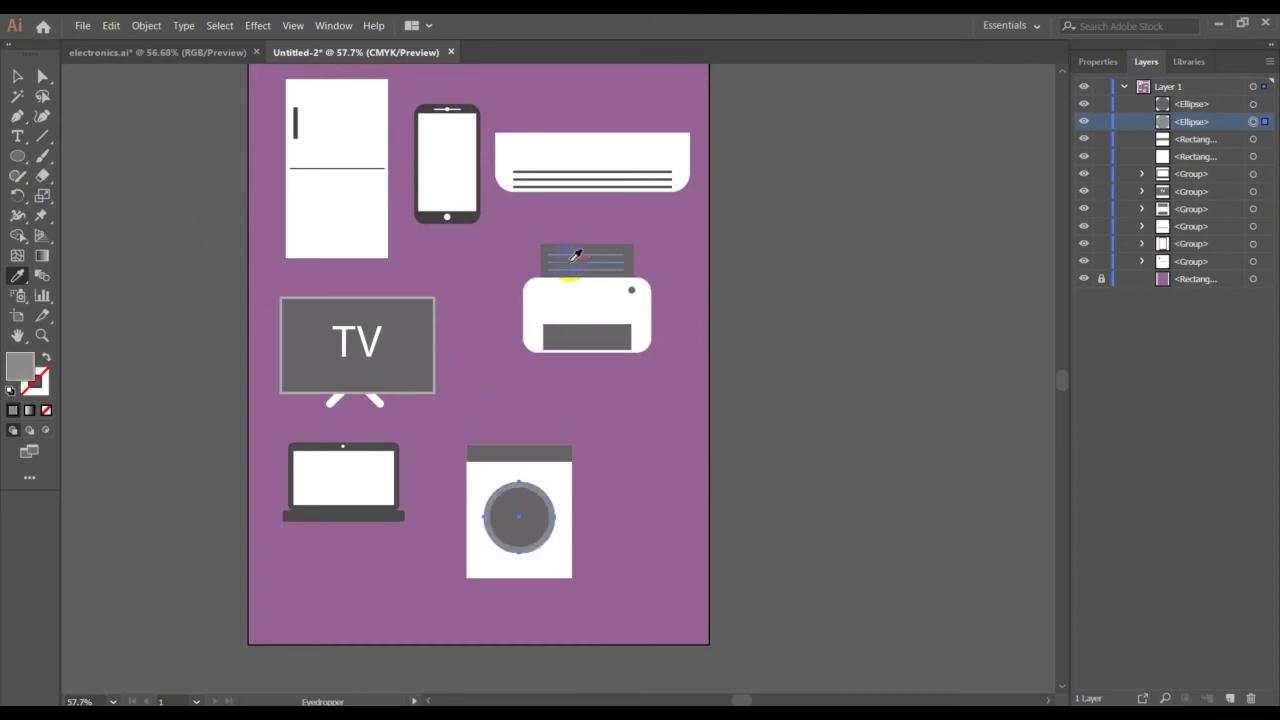
Set the outer ring's fill to grey #A09DA0 in the Color Picker, then deselect
{"action": "double_click", "coordinate": [22, 372]}
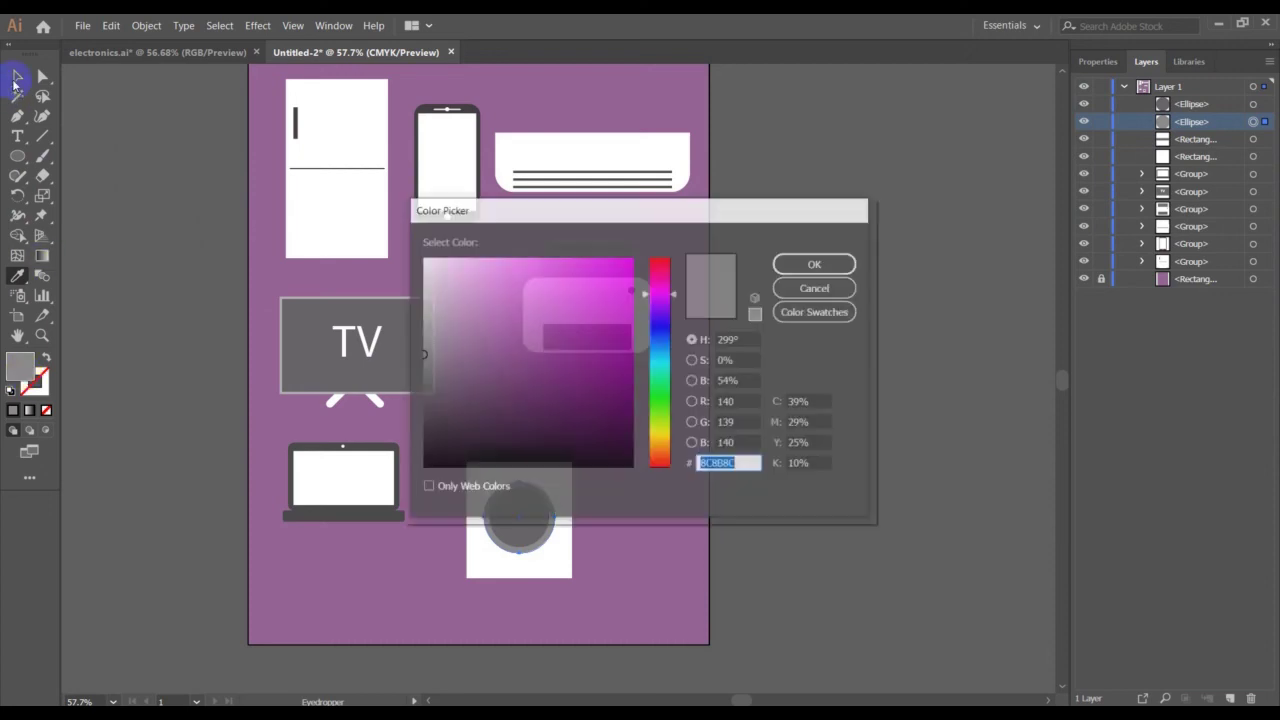
{"action": "left_click", "coordinate": [425, 335]}
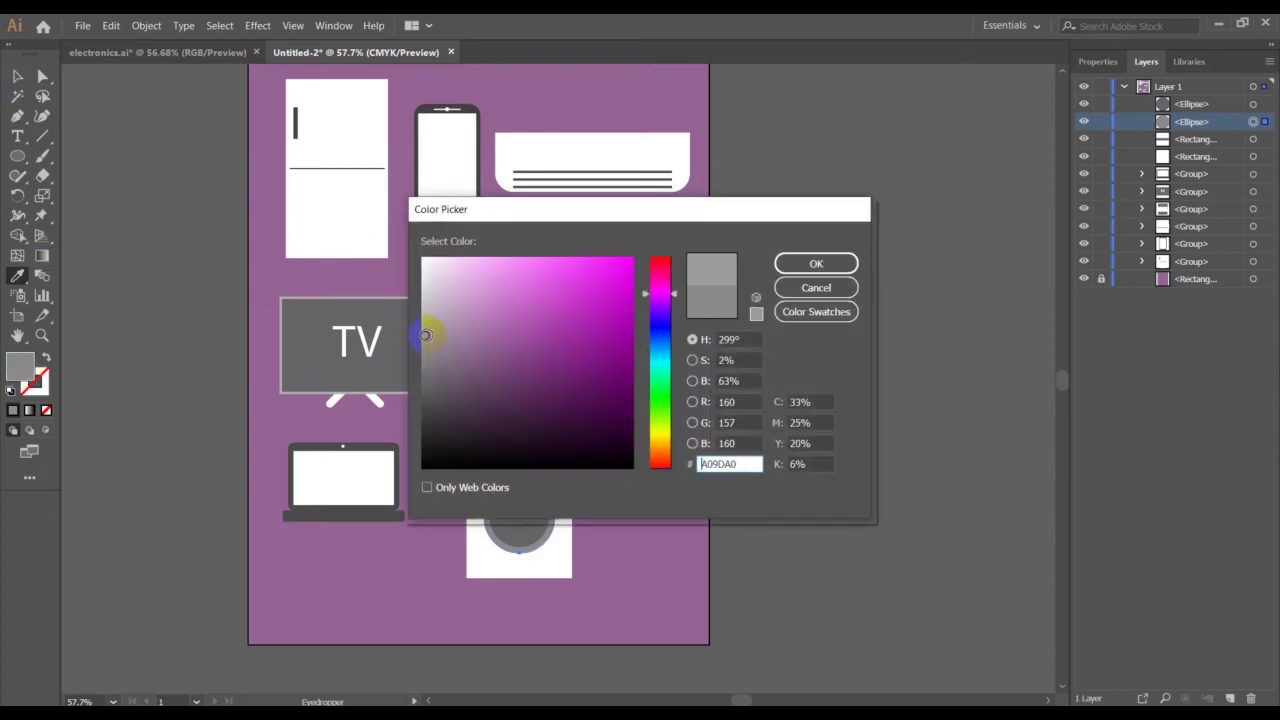
{"action": "left_click", "coordinate": [816, 263]}
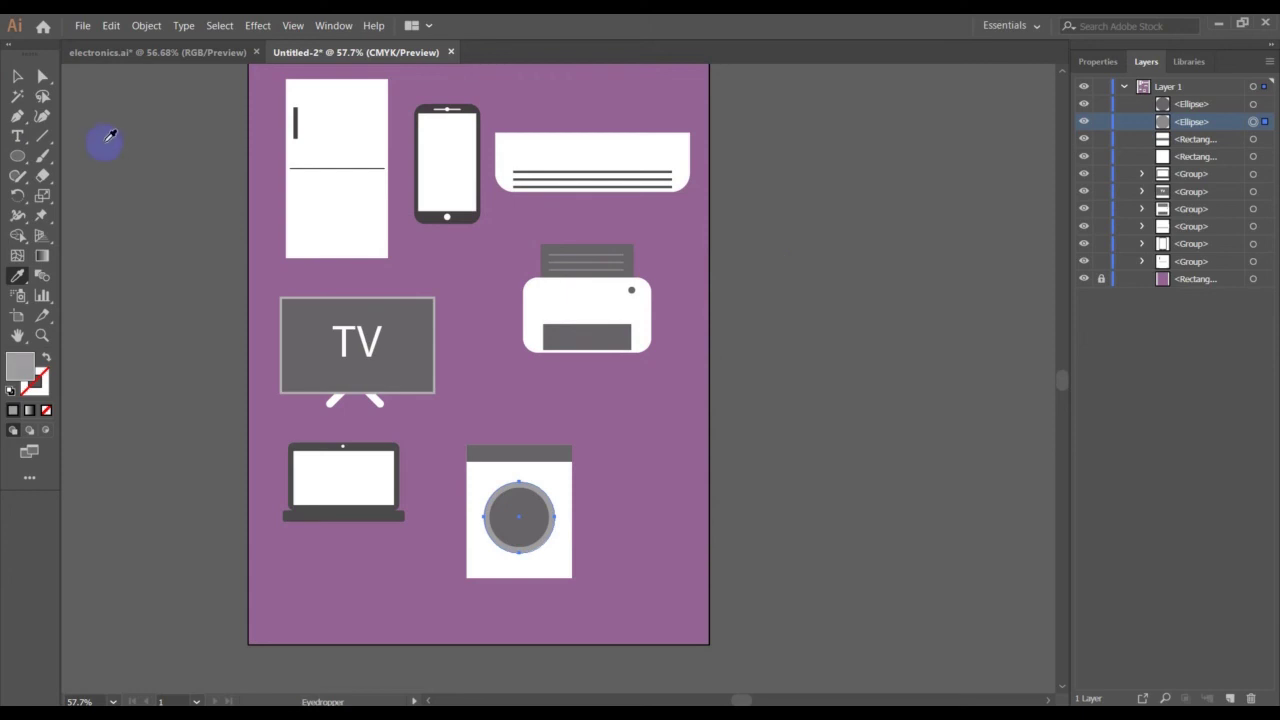
{"action": "left_click", "coordinate": [18, 76]}
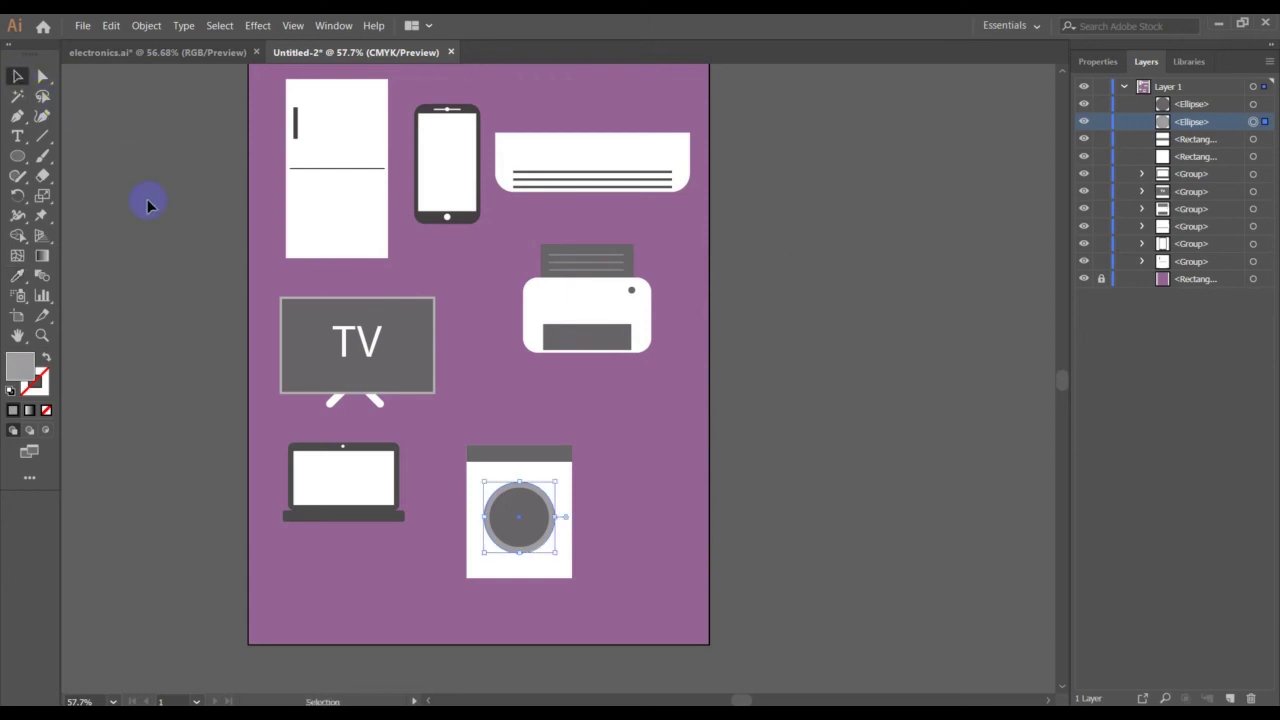
{"action": "left_click", "coordinate": [596, 597]}
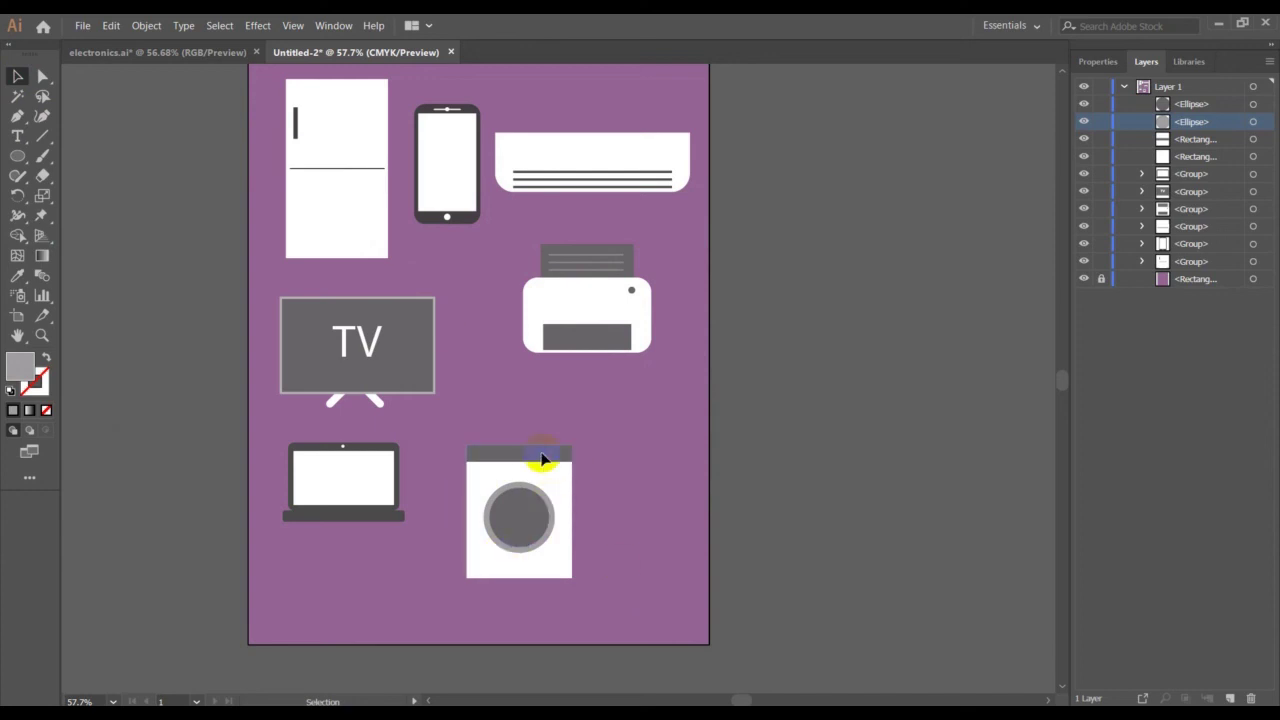
Add a small square button at the top bar's right end and group all washing machine parts
{"action": "left_click_drag", "start_coordinate": [18, 157], "coordinate": [90, 154]}
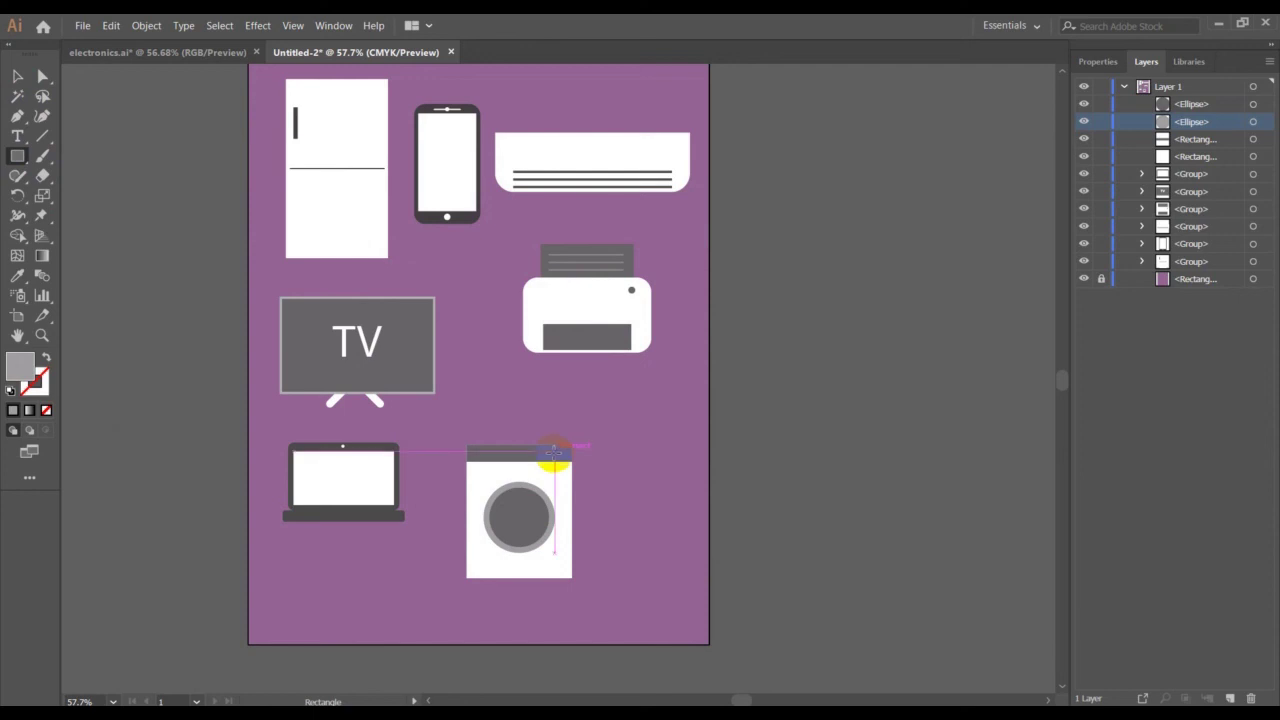
{"action": "left_click_drag", "start_coordinate": [553, 452], "coordinate": [560, 462]}
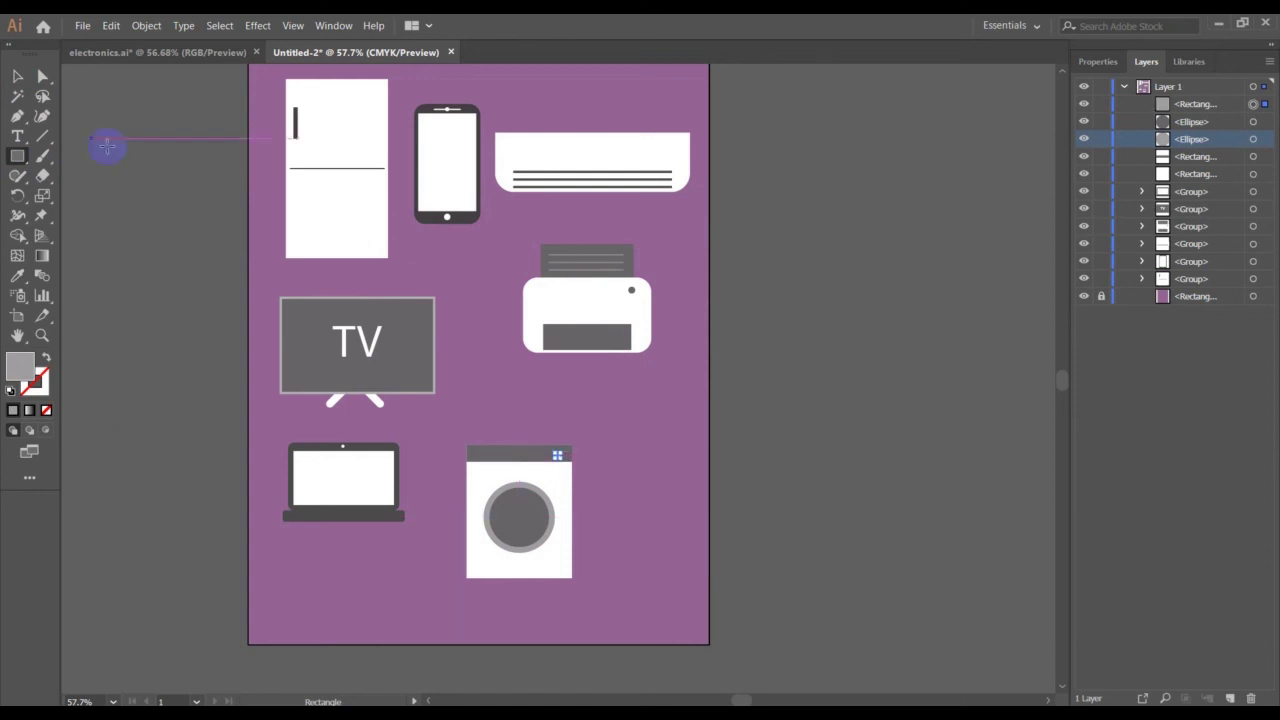
{"action": "key", "text": "v"}
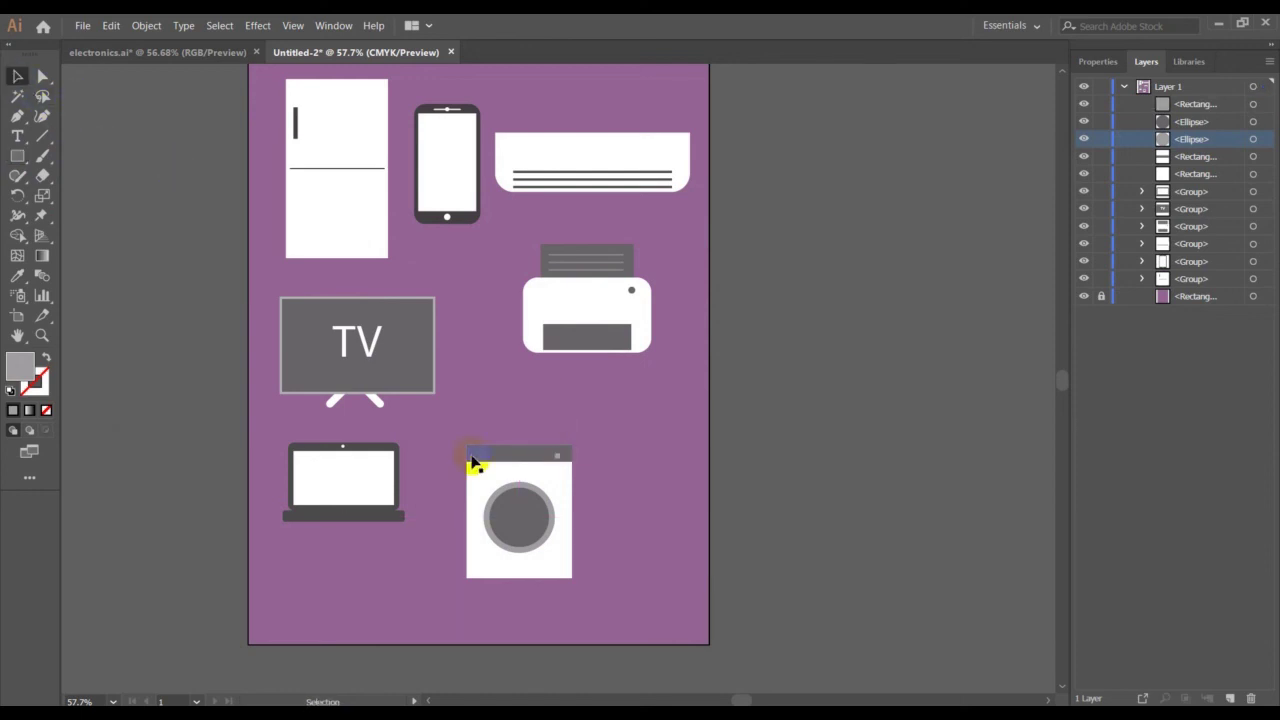
{"action": "left_click_drag", "start_coordinate": [471, 430], "coordinate": [599, 618]}
{"action": "key", "text": "a"}
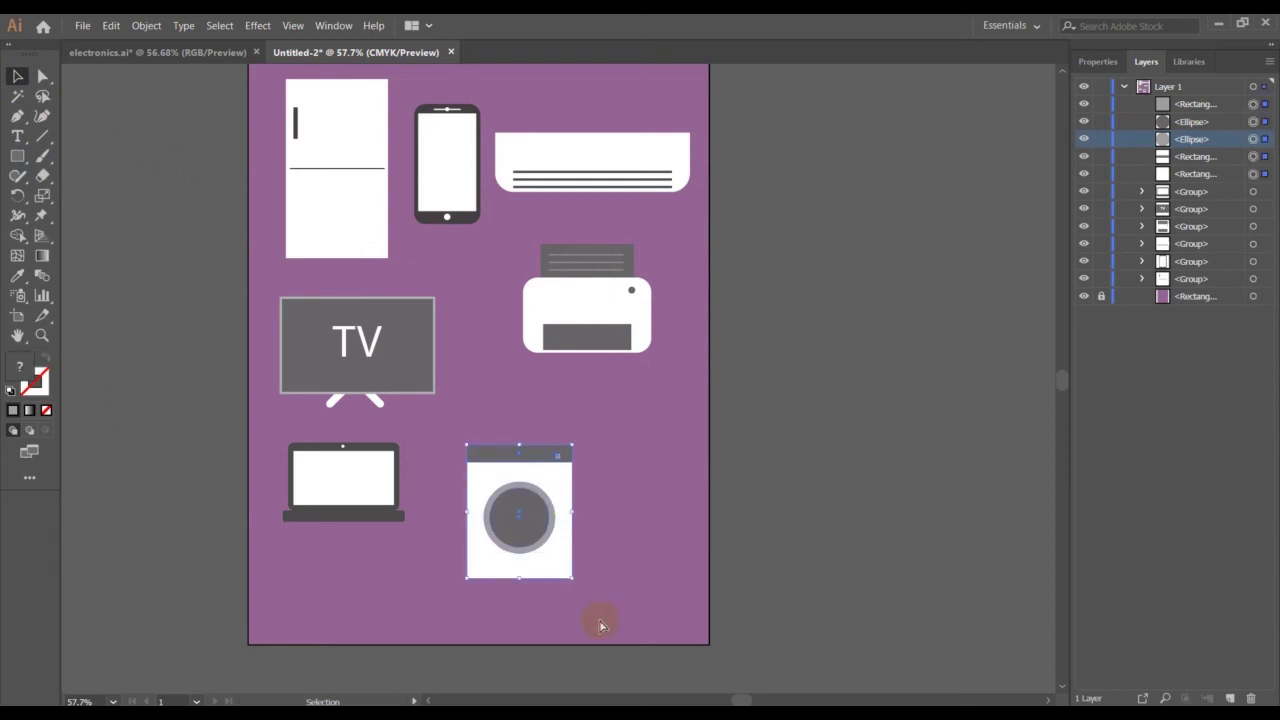
{"action": "key", "text": "v"}
{"action": "key", "text": "ctrl+g"}
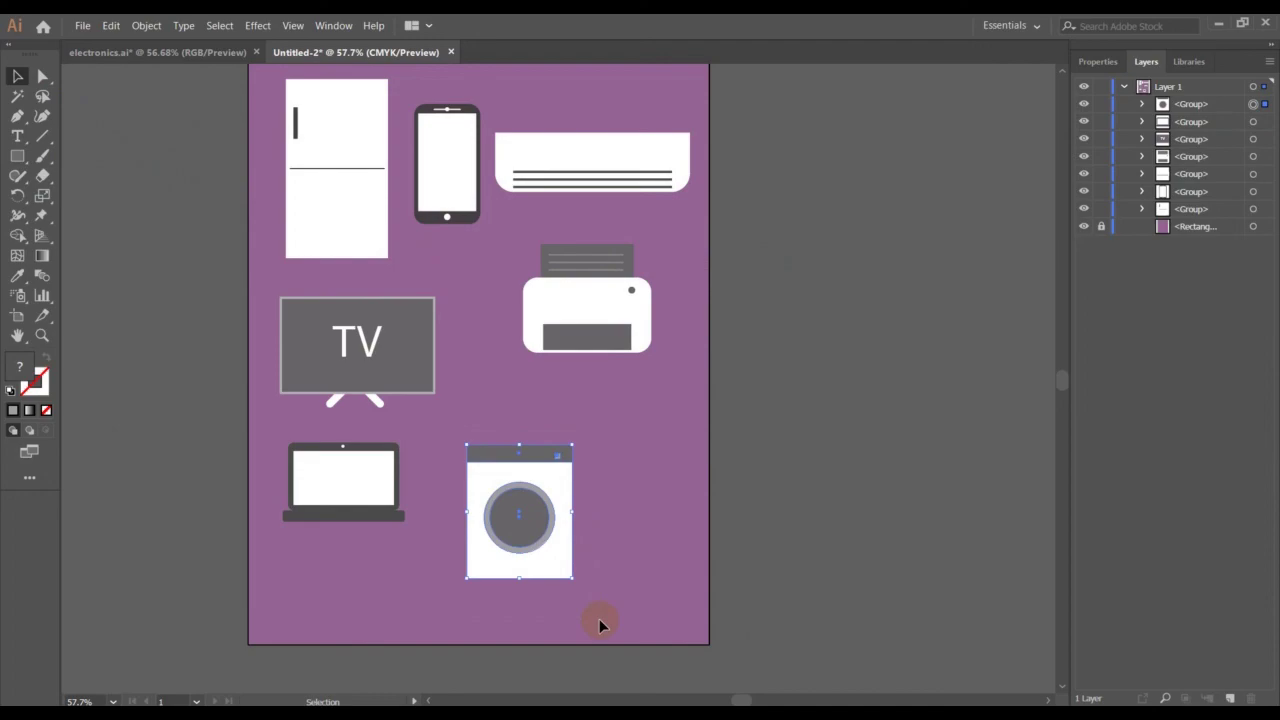